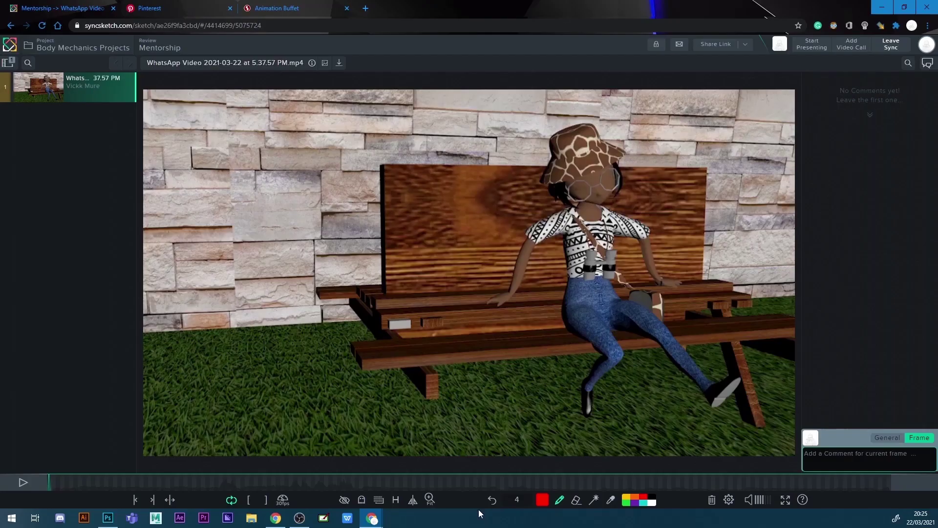
# - Play the bench clip to frame 96 and try sketching the body's line of action over the seated character
pyautogui.press('space')
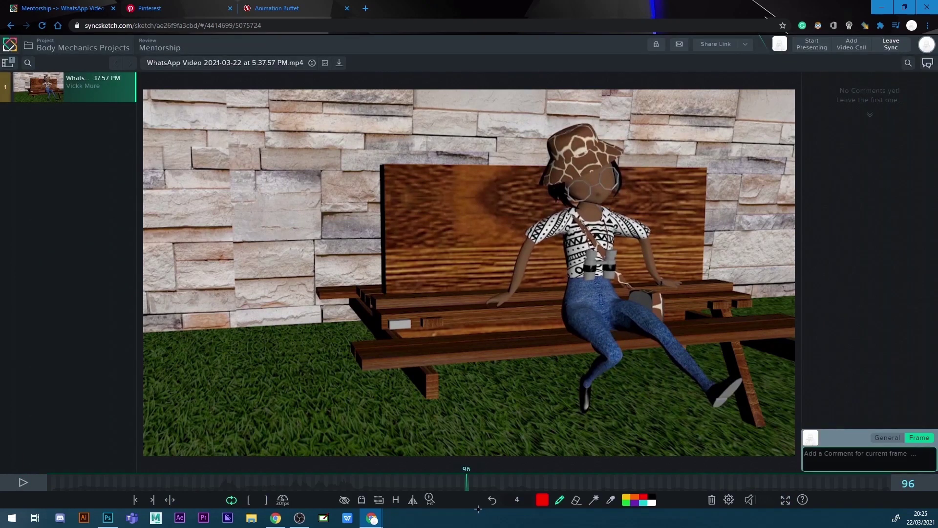
pyautogui.moveTo(600, 205); pyautogui.dragTo(574, 343)
pyautogui.hotkey('ctrl', 'z')
pyautogui.moveTo(597, 168)
pyautogui.mouseDown()
pyautogui.moveTo(638, 259)
pyautogui.moveTo(616, 288)
pyautogui.mouseUp()
pyautogui.hotkey('ctrl', 'z')
# - Sketch over the seated character's face and erase the annotation strokes
pyautogui.moveTo(591, 171); pyautogui.dragTo(587, 195)
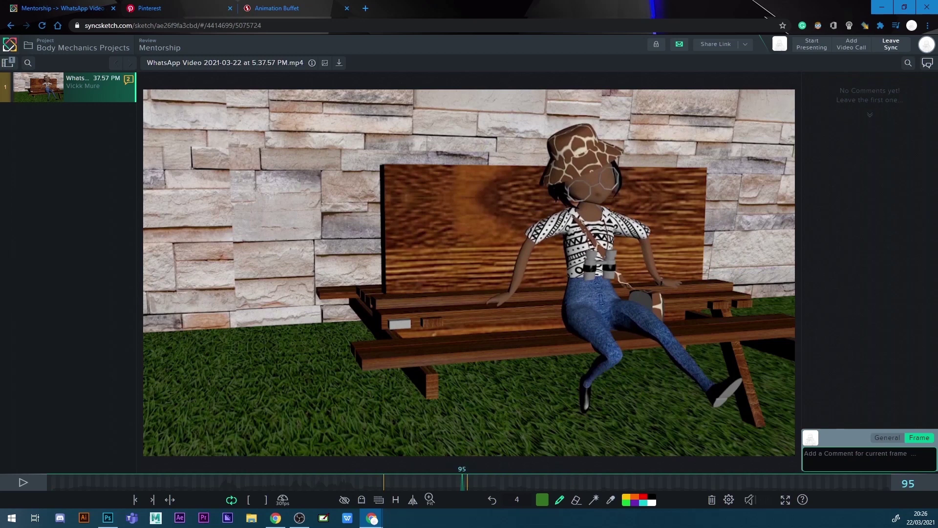
pyautogui.click(577, 499)
pyautogui.moveTo(592, 293)
pyautogui.mouseDown()
pyautogui.moveTo(719, 244)
pyautogui.moveTo(620, 122)
pyautogui.moveTo(494, 132)
pyautogui.mouseUp()
# - Switch to Photoshop, reduce the brush size and set the foreground color to red
pyautogui.click(107, 517)
pyautogui.press('[')
pyautogui.press('[')
pyautogui.press('[')
pyautogui.press('[')
pyautogui.press('[')
pyautogui.press('[')
pyautogui.press('[')
pyautogui.press('[')
pyautogui.press('[')
pyautogui.press('[')
pyautogui.press('[')
pyautogui.press('[')
pyautogui.press('[')
pyautogui.press('[')
pyautogui.press('[')
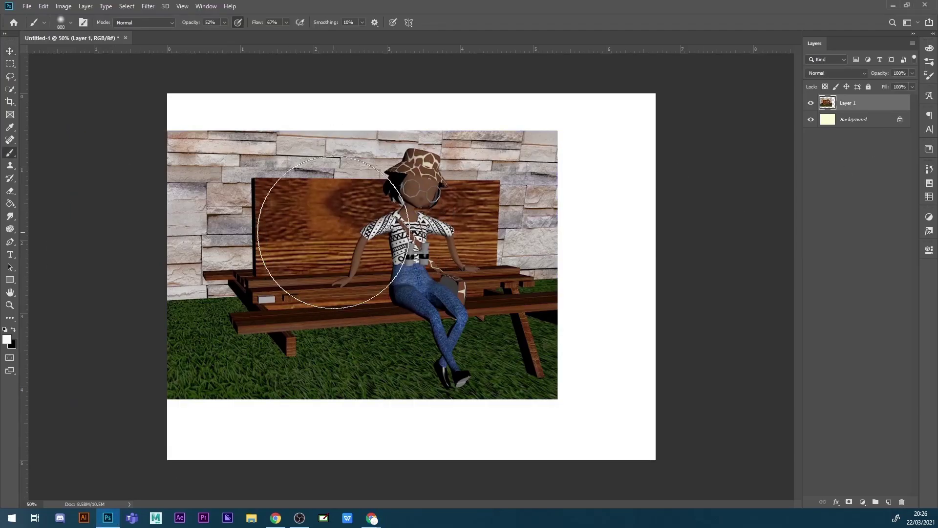
pyautogui.click(4, 339)
pyautogui.moveTo(311, 208); pyautogui.dragTo(358, 173)
pyautogui.click(353, 206)
pyautogui.click(468, 198)
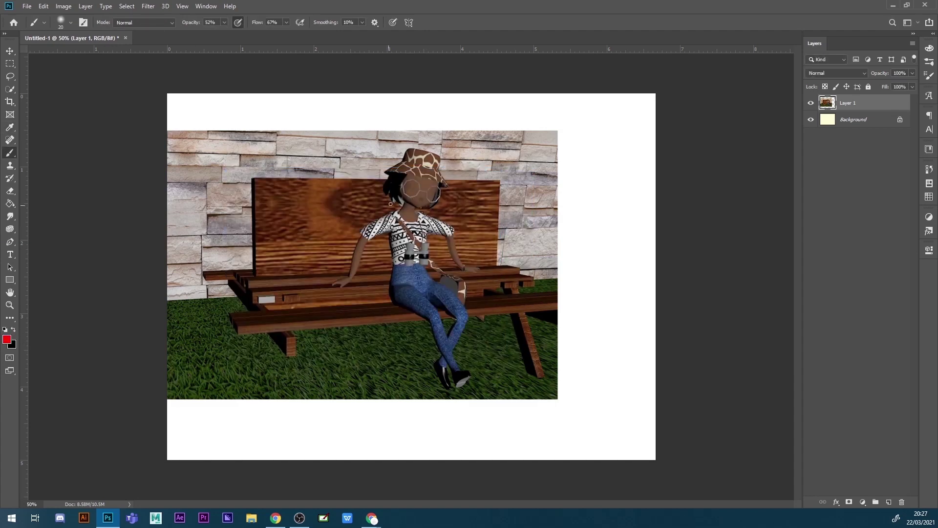
# - Try a soft red stroke over the character, undo it and switch to a hard-edged brush preset
pyautogui.keyDown('alt'); pyautogui.scroll(3, 391, 204); pyautogui.keyUp('alt')
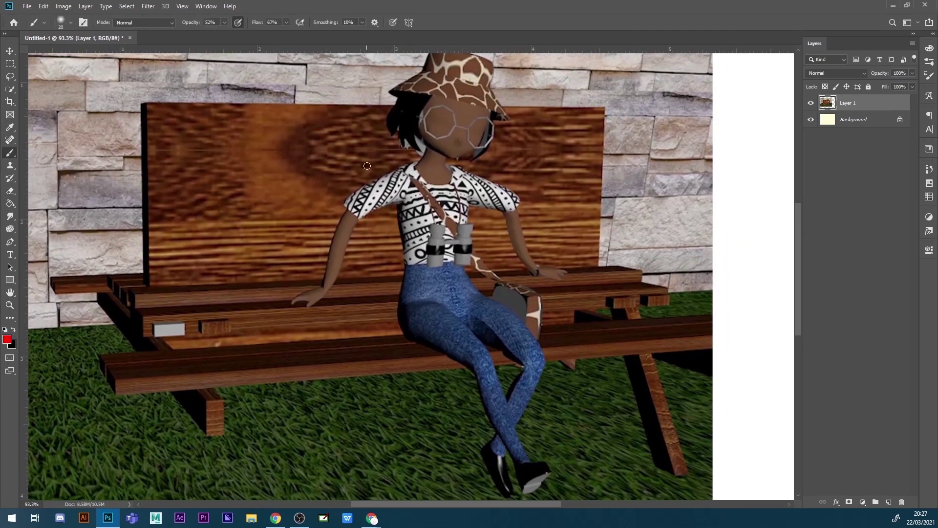
pyautogui.moveTo(320, 174); pyautogui.dragTo(395, 248)
pyautogui.hotkey('ctrl', 'z')
pyautogui.click(71, 22)
pyautogui.click(62, 133)
# - Sketch a red stick-figure pose over the character, with a leaning torso, bent leg, supporting arms, shoulder line and head
pyautogui.moveTo(322, 157)
pyautogui.mouseDown()
pyautogui.moveTo(418, 261)
pyautogui.moveTo(540, 307)
pyautogui.moveTo(545, 301)
pyautogui.moveTo(523, 391)
pyautogui.mouseUp()
pyautogui.moveTo(439, 278)
pyautogui.mouseDown()
pyautogui.moveTo(585, 270)
pyautogui.moveTo(508, 226)
pyautogui.moveTo(567, 272)
pyautogui.mouseUp()
pyautogui.hotkey('ctrl', 'z')
pyautogui.moveTo(340, 186); pyautogui.dragTo(220, 288)
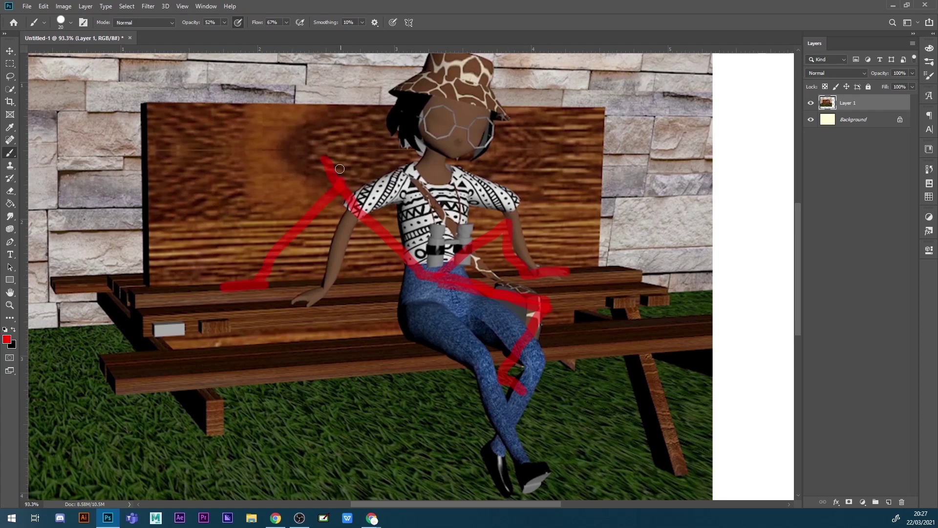
pyautogui.moveTo(333, 134)
pyautogui.mouseDown()
pyautogui.moveTo(316, 128)
pyautogui.moveTo(350, 128)
pyautogui.moveTo(318, 125)
pyautogui.moveTo(326, 117)
pyautogui.moveTo(335, 129)
pyautogui.mouseUp()
pyautogui.moveTo(340, 184); pyautogui.dragTo(448, 202)
# - Set the foreground color to blue and paint patches over the character's chest and the sketched red head
pyautogui.click(7, 338)
pyautogui.click(364, 238)
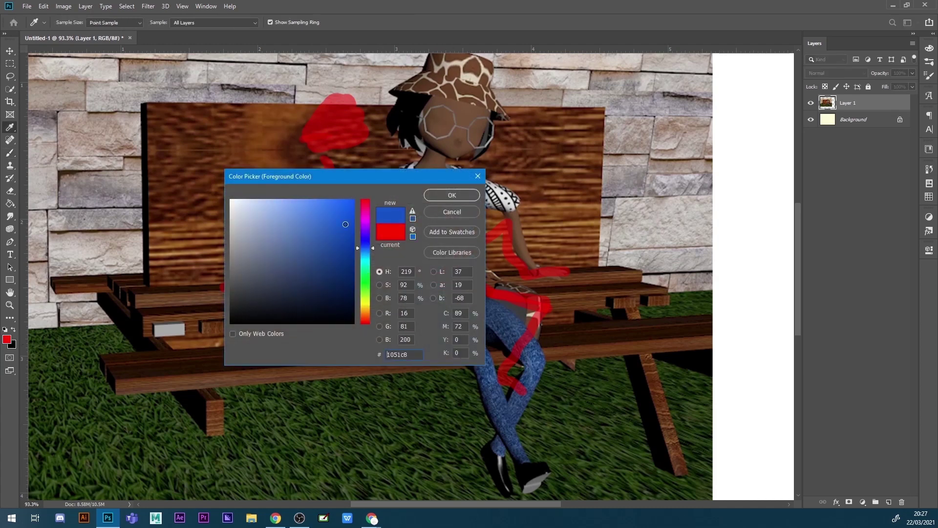
pyautogui.click(436, 192)
pyautogui.moveTo(440, 197)
pyautogui.mouseDown()
pyautogui.moveTo(430, 191)
pyautogui.moveTo(457, 193)
pyautogui.mouseUp()
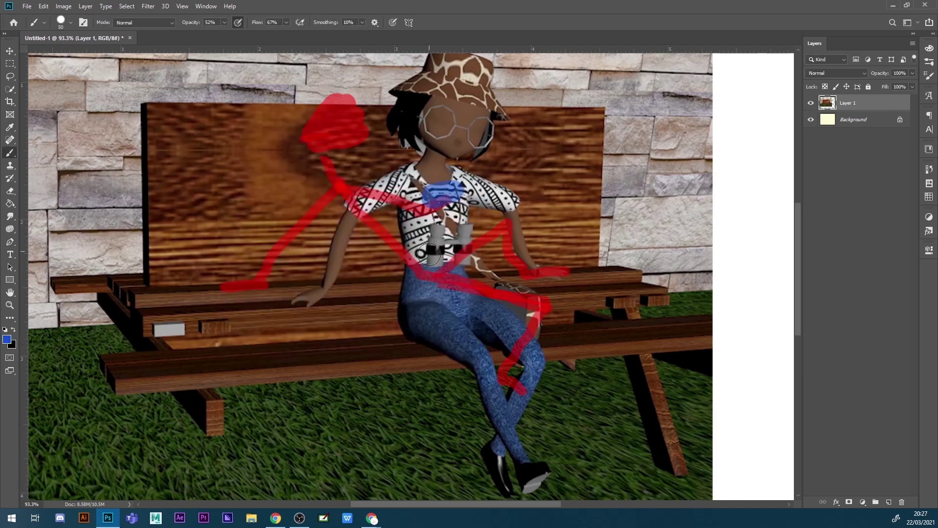
pyautogui.press('v')
pyautogui.press('b')
pyautogui.moveTo(327, 126)
pyautogui.mouseDown()
pyautogui.moveTo(316, 117)
pyautogui.moveTo(319, 84)
pyautogui.mouseUp()
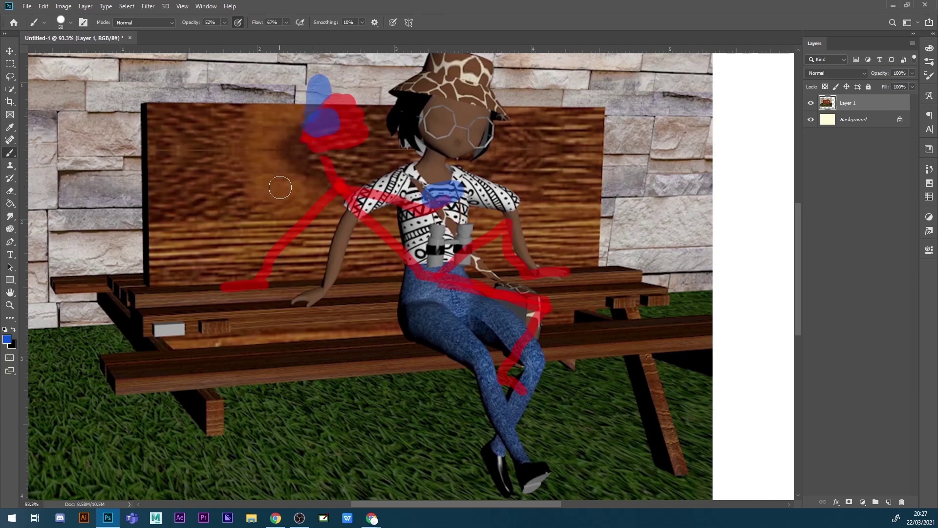
# - Set the foreground color to green #41de03 and draw thin swing arrows below the legs and above the sketched head
pyautogui.click(7, 339)
pyautogui.click(365, 281)
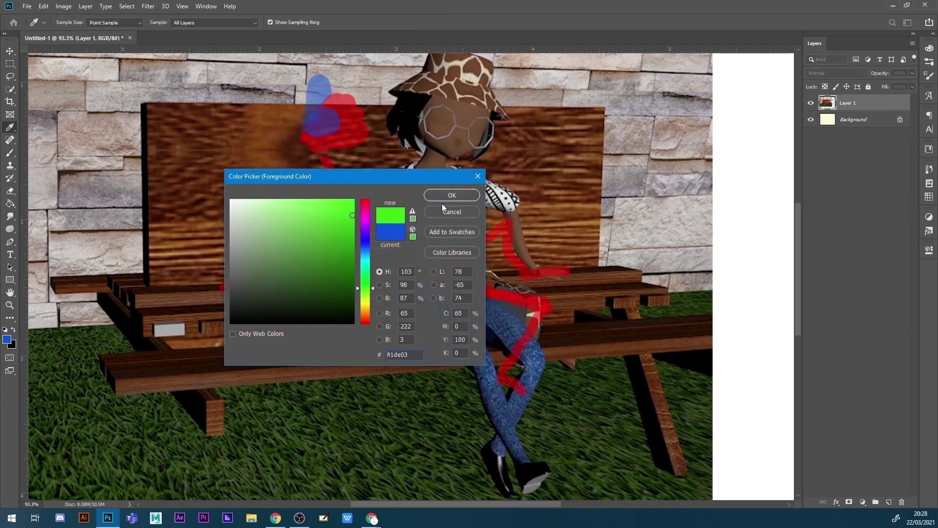
pyautogui.click(447, 195)
pyautogui.press('[')
pyautogui.press('[')
pyautogui.press('[')
pyautogui.press('[')
pyautogui.press('[')
pyautogui.moveTo(435, 365)
pyautogui.mouseDown()
pyautogui.moveTo(613, 368)
pyautogui.moveTo(609, 382)
pyautogui.mouseUp()
pyautogui.moveTo(462, 372)
pyautogui.mouseDown()
pyautogui.moveTo(433, 362)
pyautogui.moveTo(418, 394)
pyautogui.mouseUp()
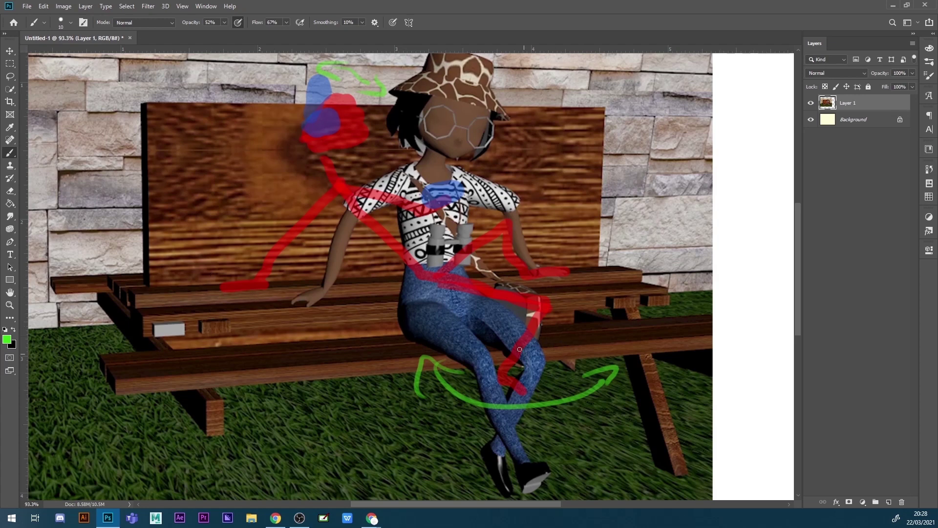
# - Examine the red and blue pose overlay up close around the hips, shoulders and head
pyautogui.moveTo(430, 325); pyautogui.dragTo(481, 337)
pyautogui.press('z')
pyautogui.moveTo(477, 342); pyautogui.dragTo(406, 298)
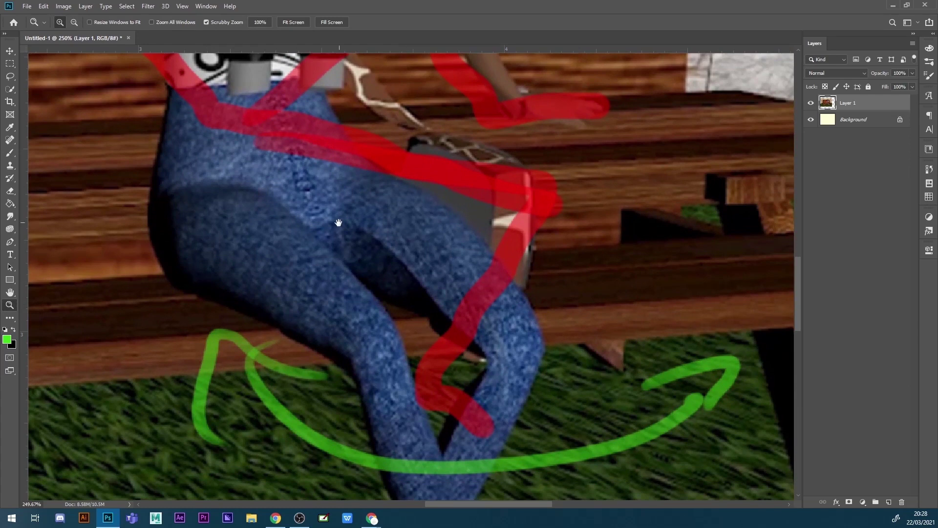
pyautogui.moveTo(347, 205)
pyautogui.mouseDown()
pyautogui.moveTo(492, 323)
pyautogui.moveTo(646, 523)
pyautogui.mouseUp()
pyautogui.moveTo(446, 286)
pyautogui.mouseDown()
pyautogui.moveTo(492, 410)
pyautogui.moveTo(505, 410)
pyautogui.mouseUp()
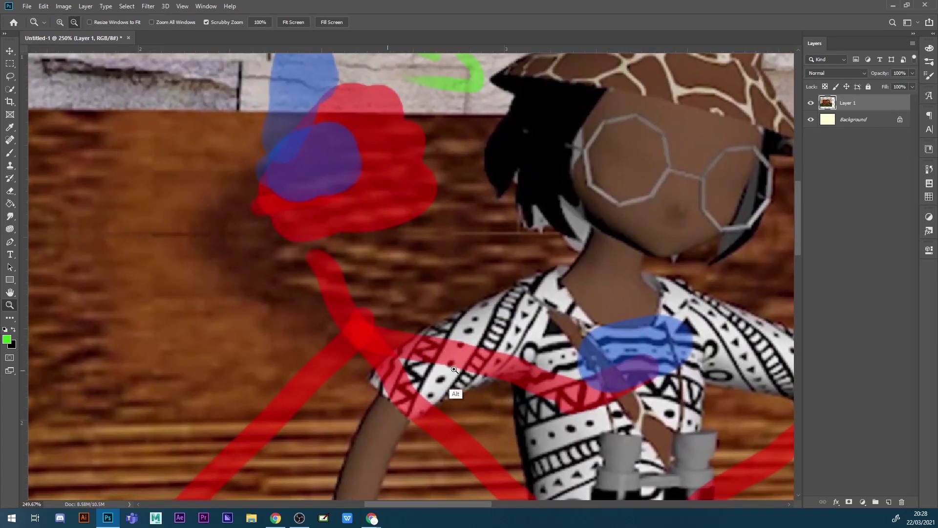
pyautogui.click(110, 518)
pyautogui.moveTo(499, 333); pyautogui.dragTo(402, 339)
pyautogui.moveTo(402, 339); pyautogui.dragTo(321, 292)
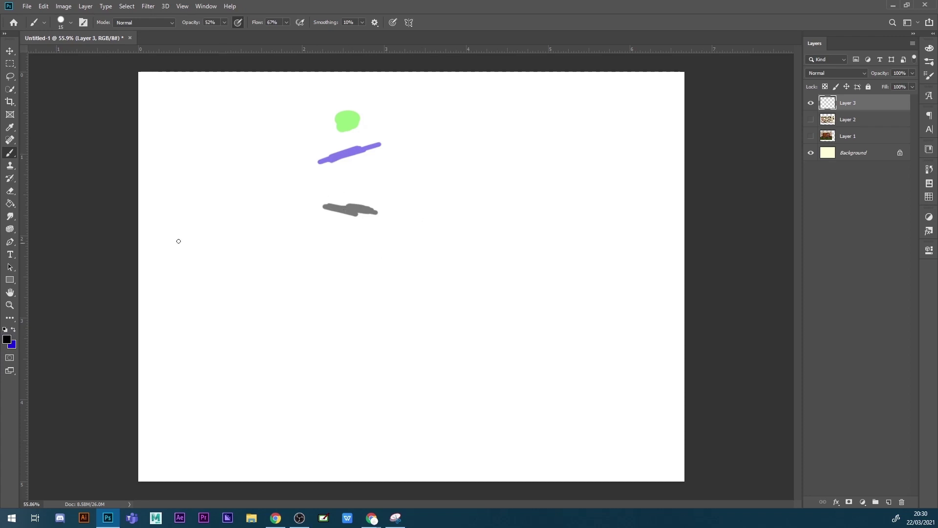
# - Handwrite the labels "Head", "Sh" and "Wst" in black beside the green, purple and grey marks
pyautogui.moveTo(389, 99)
pyautogui.mouseDown()
pyautogui.moveTo(390, 117)
pyautogui.moveTo(468, 88)
pyautogui.mouseUp()
pyautogui.moveTo(413, 128); pyautogui.dragTo(400, 150)
pyautogui.moveTo(423, 125); pyautogui.dragTo(442, 147)
pyautogui.moveTo(405, 194); pyautogui.dragTo(443, 196)
pyautogui.moveTo(472, 195); pyautogui.dragTo(458, 211)
pyautogui.moveTo(497, 175); pyautogui.dragTo(513, 204)
pyautogui.moveTo(487, 198); pyautogui.dragTo(521, 192)
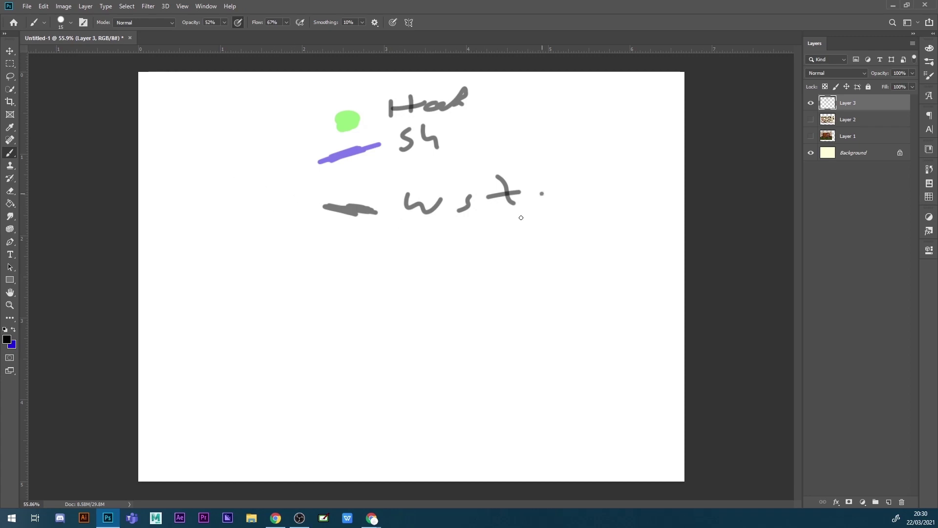
# - Write circled numbers 1, 2 and 3 beside the waist, shoulder and head labels and box them in
pyautogui.moveTo(520, 217); pyautogui.dragTo(562, 187)
pyautogui.moveTo(530, 124)
pyautogui.mouseDown()
pyautogui.moveTo(518, 139)
pyautogui.moveTo(574, 110)
pyautogui.mouseUp()
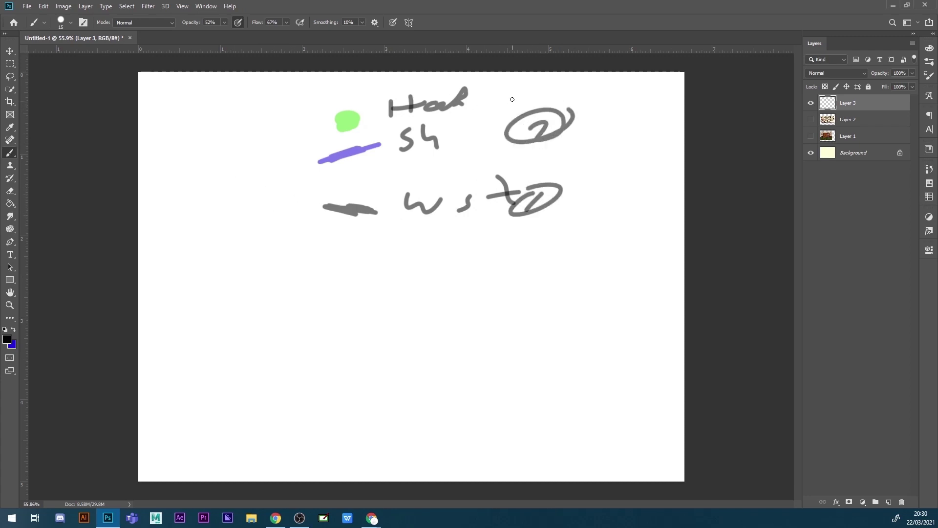
pyautogui.moveTo(512, 87)
pyautogui.mouseDown()
pyautogui.moveTo(504, 100)
pyautogui.moveTo(622, 204)
pyautogui.moveTo(488, 73)
pyautogui.mouseUp()
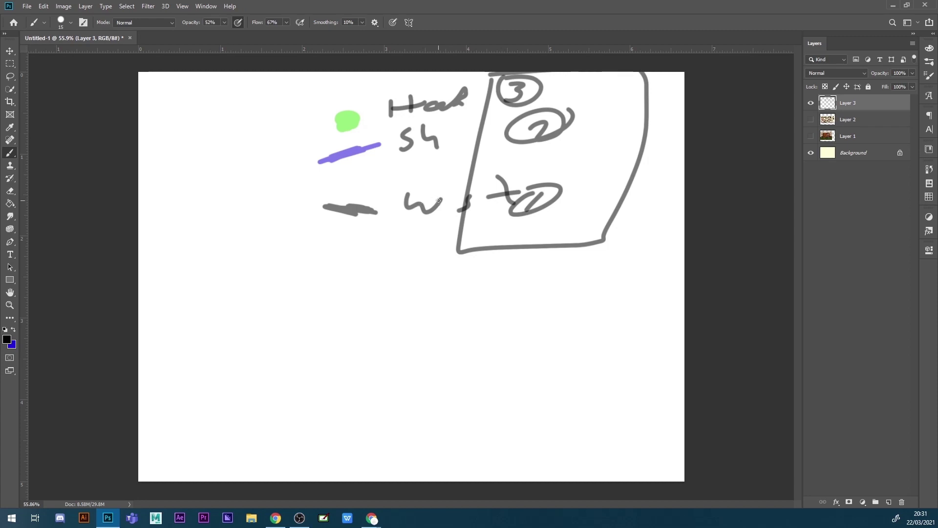
# - Handwrite circled H and S notes and an L with a circled letter to the left of the colored marks
pyautogui.moveTo(224, 242); pyautogui.dragTo(250, 265)
pyautogui.moveTo(193, 136); pyautogui.dragTo(240, 141)
pyautogui.moveTo(188, 167); pyautogui.dragTo(215, 157)
pyautogui.moveTo(247, 233); pyautogui.dragTo(296, 252)
pyautogui.moveTo(271, 156); pyautogui.dragTo(242, 184)
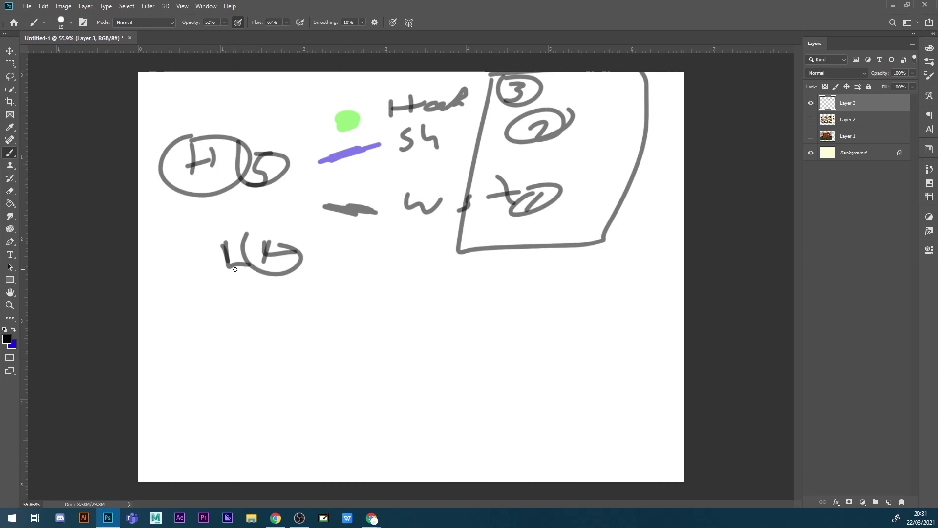
# - Handwrite "Eyes" and "Body" below the numbered box and draw a large curve around the body labels
pyautogui.moveTo(472, 309); pyautogui.dragTo(468, 325)
pyautogui.moveTo(482, 313); pyautogui.dragTo(548, 306)
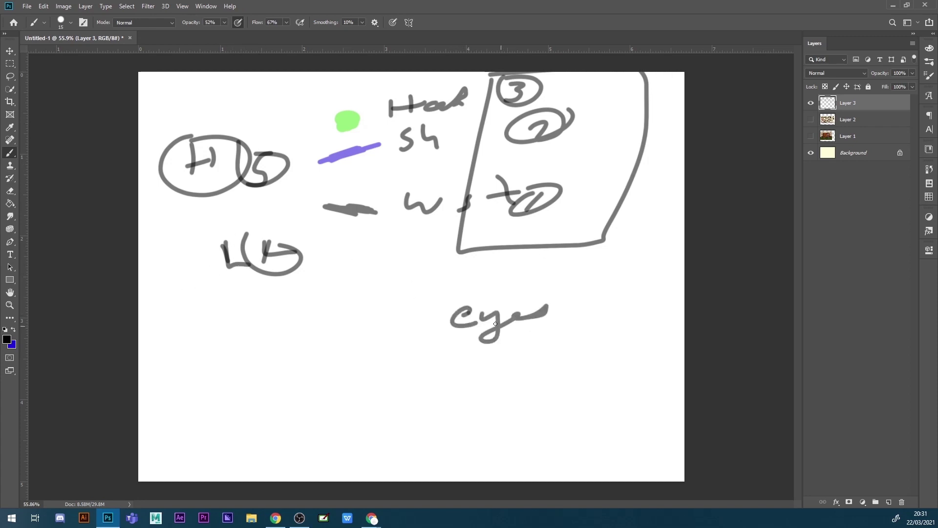
pyautogui.moveTo(329, 74); pyautogui.dragTo(684, 237)
pyautogui.moveTo(496, 252); pyautogui.dragTo(543, 264)
pyautogui.moveTo(555, 248); pyautogui.dragTo(600, 278)
# - Draw a frame around the H, S and L notes and handwrite "B2" below it
pyautogui.moveTo(160, 117); pyautogui.dragTo(158, 227)
pyautogui.moveTo(153, 137); pyautogui.dragTo(138, 309)
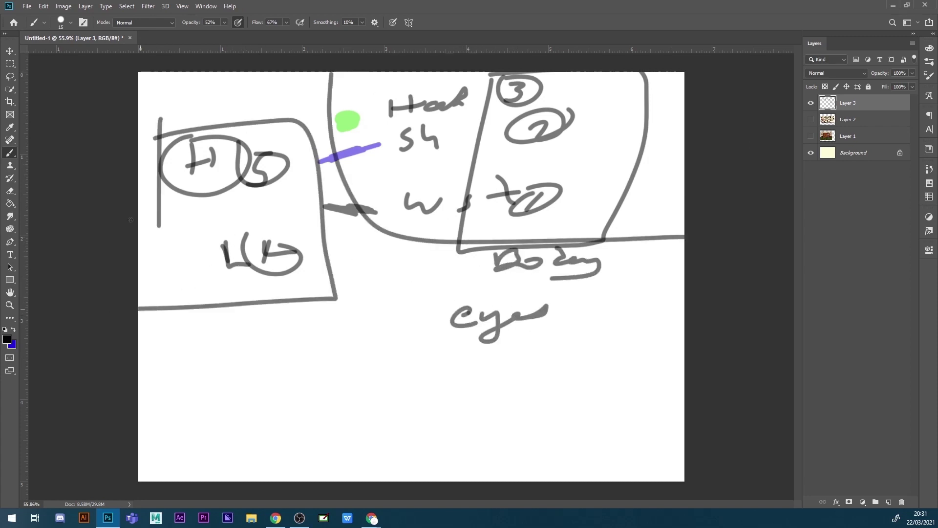
pyautogui.moveTo(155, 224); pyautogui.dragTo(169, 285)
pyautogui.moveTo(178, 316); pyautogui.dragTo(201, 335)
pyautogui.moveTo(219, 327); pyautogui.dragTo(238, 339)
pyautogui.click(259, 341)
# - Add a slash and a second handwritten label after "Eyes", with lines above and below that label
pyautogui.moveTo(566, 315)
pyautogui.mouseDown()
pyautogui.moveTo(567, 337)
pyautogui.moveTo(665, 310)
pyautogui.mouseUp()
pyautogui.moveTo(551, 302); pyautogui.dragTo(557, 342)
pyautogui.moveTo(579, 307); pyautogui.dragTo(684, 299)
pyautogui.moveTo(685, 340); pyautogui.dragTo(616, 348)
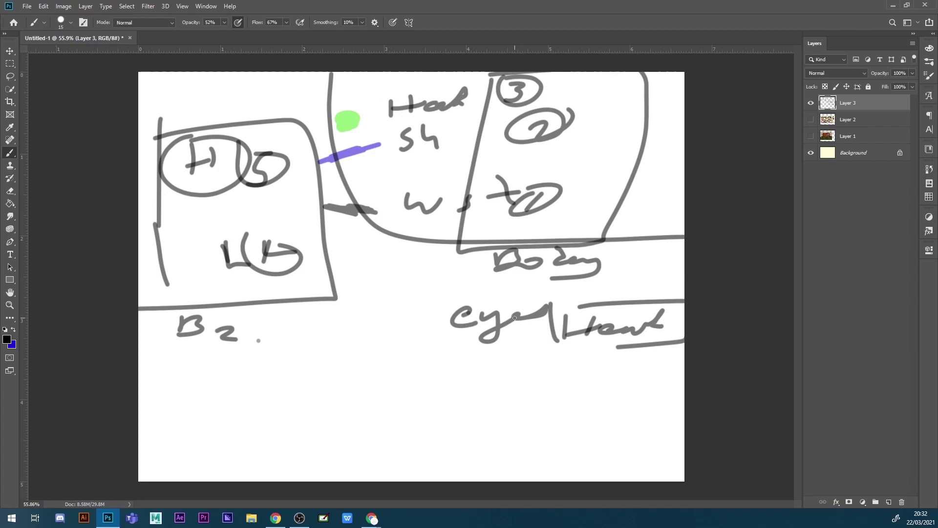
# - Handwrite "Lip" and "Emotions" below the "Eyes" label
pyautogui.moveTo(447, 356); pyautogui.dragTo(464, 390)
pyautogui.moveTo(470, 378); pyautogui.dragTo(472, 391)
pyautogui.moveTo(484, 379); pyautogui.dragTo(499, 384)
pyautogui.moveTo(454, 426)
pyautogui.mouseDown()
pyautogui.moveTo(524, 447)
pyautogui.moveTo(610, 447)
pyautogui.mouseUp()
pyautogui.click(616, 448)
pyautogui.moveTo(450, 437); pyautogui.dragTo(513, 446)
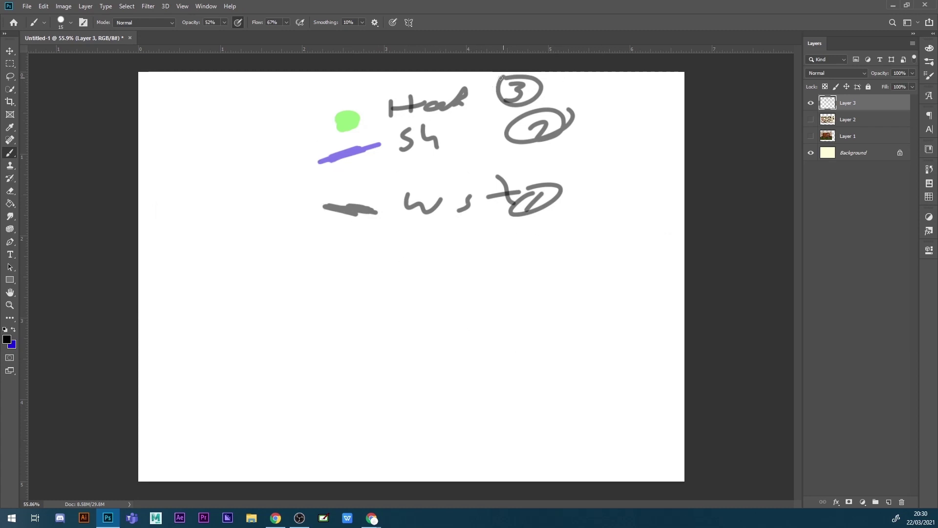
# - Box in the circled numbers 1 to 3, then write an L and a circled H left of the colored marks
pyautogui.moveTo(500, 77)
pyautogui.mouseDown()
pyautogui.moveTo(647, 74)
pyautogui.moveTo(488, 74)
pyautogui.mouseUp()
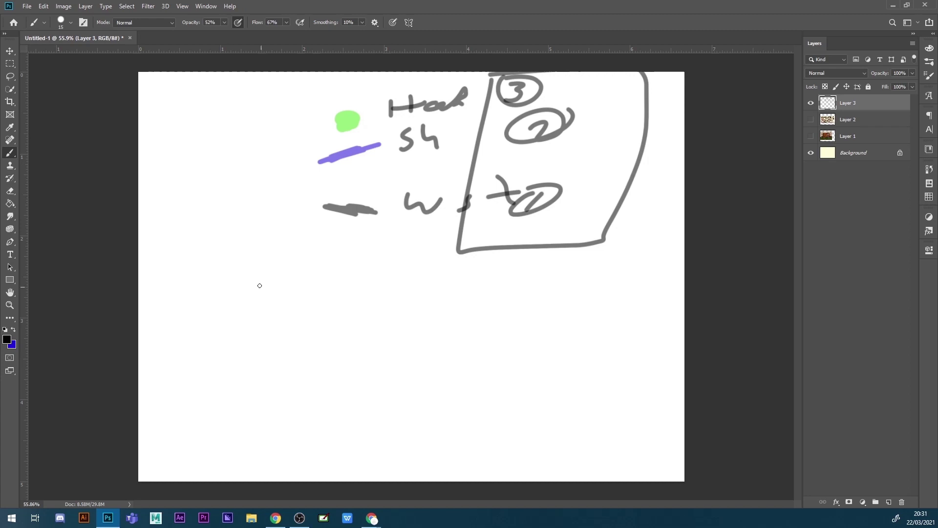
pyautogui.moveTo(226, 242); pyautogui.dragTo(250, 264)
pyautogui.moveTo(193, 143); pyautogui.dragTo(192, 173)
pyautogui.moveTo(211, 149); pyautogui.dragTo(209, 160)
pyautogui.moveTo(192, 136); pyautogui.dragTo(192, 141)
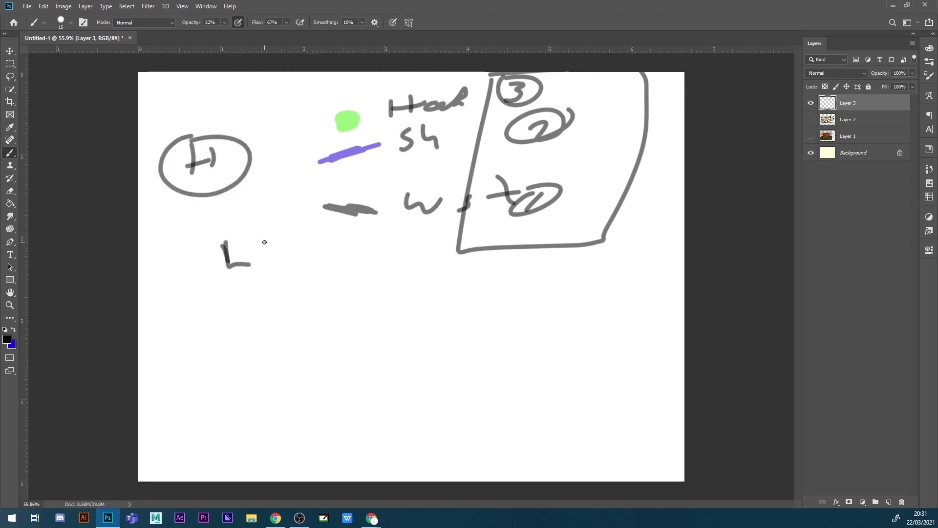
# - Add a circled letter beside the L and start an S note beside the circled H
pyautogui.moveTo(264, 242); pyautogui.dragTo(296, 253)
pyautogui.moveTo(246, 234); pyautogui.dragTo(280, 245)
pyautogui.moveTo(239, 142); pyautogui.dragTo(256, 154)
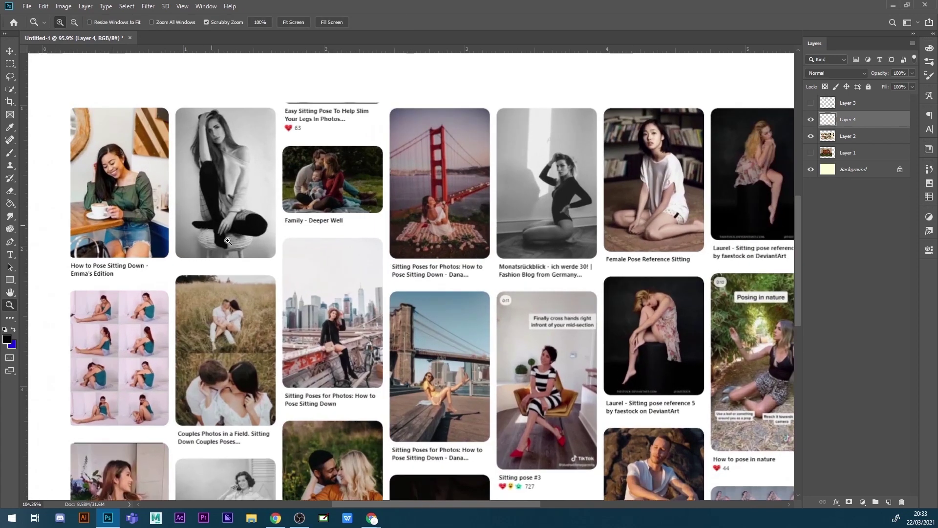
# - Swap the foreground color to blue and mark the face of the woman seated on the stool in the reference photo
pyautogui.moveTo(196, 215)
pyautogui.mouseDown()
pyautogui.moveTo(220, 216)
pyautogui.moveTo(247, 273)
pyautogui.mouseUp()
pyautogui.press('b')
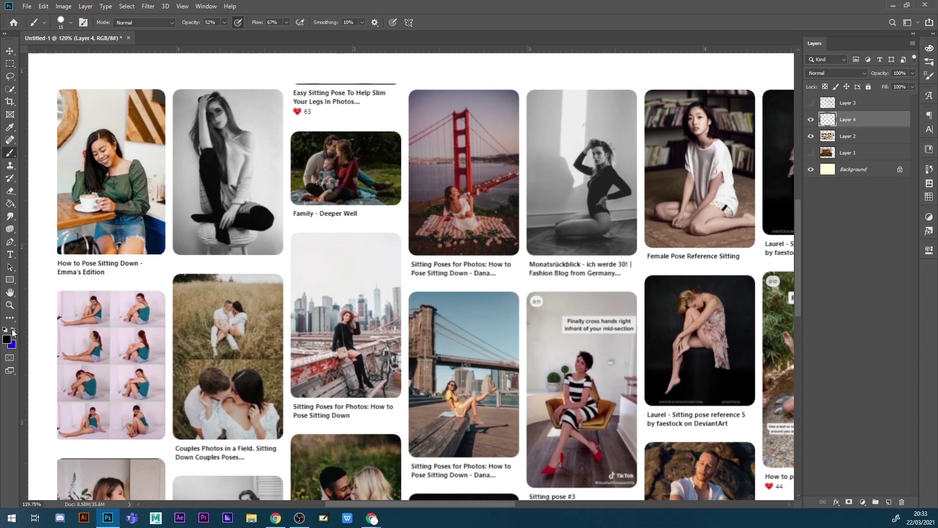
pyautogui.click(13, 329)
pyautogui.moveTo(211, 111); pyautogui.dragTo(217, 118)
# - Set the foreground color to red and draw an S-shaped line of action through the woman seated on the stool
pyautogui.click(7, 337)
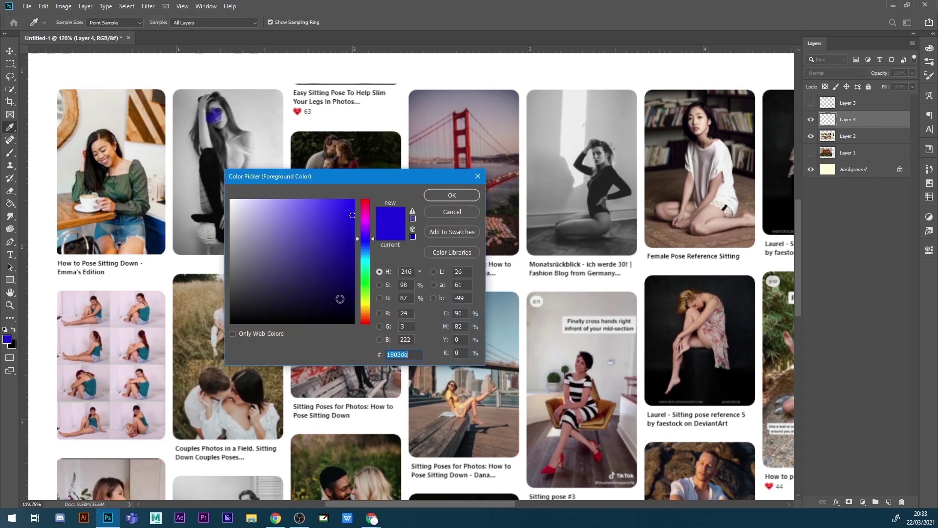
pyautogui.click(359, 201)
pyautogui.click(443, 194)
pyautogui.moveTo(219, 106)
pyautogui.mouseDown()
pyautogui.moveTo(239, 178)
pyautogui.moveTo(193, 212)
pyautogui.mouseUp()
pyautogui.hotkey('ctrl', 'z')
pyautogui.moveTo(202, 101)
pyautogui.mouseDown()
pyautogui.moveTo(234, 157)
pyautogui.moveTo(217, 205)
pyautogui.moveTo(239, 210)
pyautogui.moveTo(214, 253)
pyautogui.mouseUp()
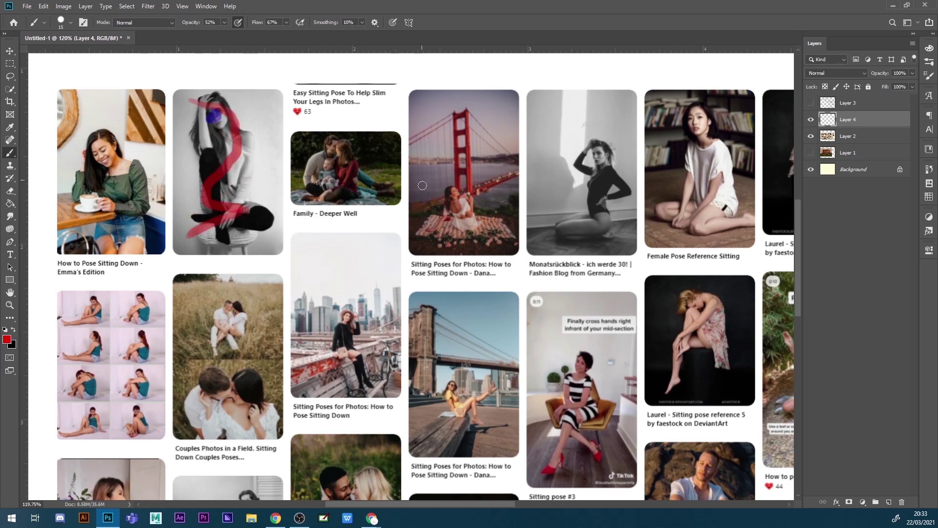
# - Reduce the brush size and sketch thin red construction lines over the woman in the red bridge photo
pyautogui.moveTo(462, 199); pyautogui.dragTo(363, 212)
pyautogui.hotkey('ctrl', 'space')
pyautogui.press('[')
pyautogui.press('[')
pyautogui.press('[')
pyautogui.press('[')
pyautogui.press('[')
pyautogui.press('[')
pyautogui.press('[')
pyautogui.press('[')
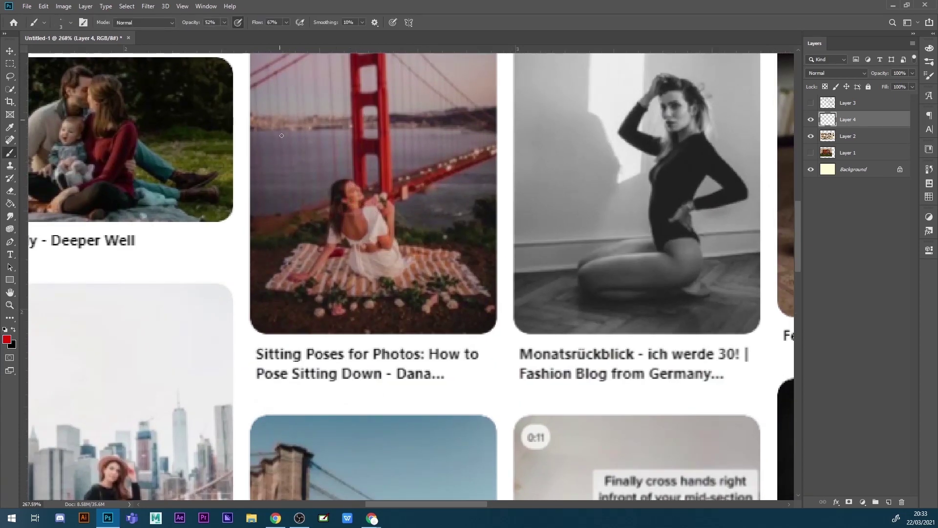
pyautogui.moveTo(344, 192); pyautogui.dragTo(396, 266)
pyautogui.press('space')
pyautogui.moveTo(420, 194); pyautogui.dragTo(361, 201)
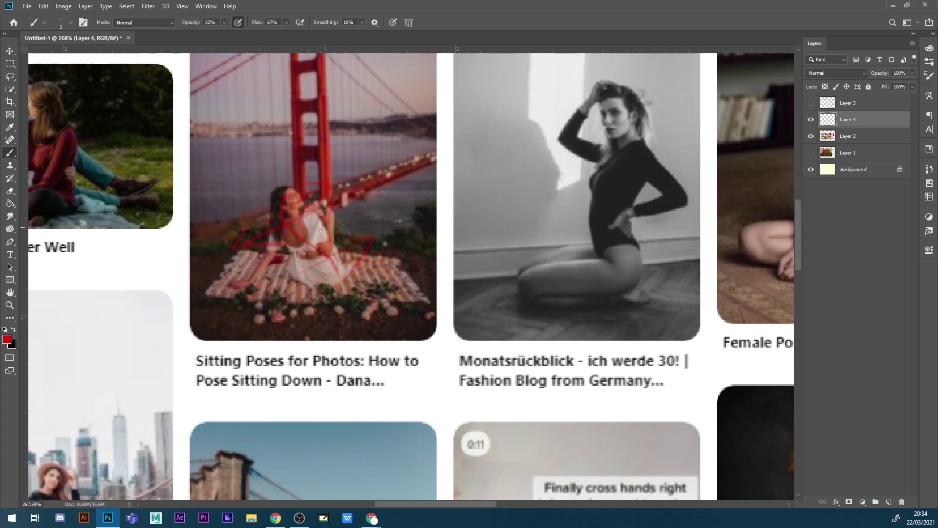
# - Trace the arms of the woman in the bridge photo in red and draw curves above and through her pose
pyautogui.moveTo(283, 223); pyautogui.dragTo(211, 317)
pyautogui.moveTo(282, 223); pyautogui.dragTo(236, 283)
pyautogui.moveTo(267, 238); pyautogui.dragTo(226, 284)
pyautogui.moveTo(309, 220); pyautogui.dragTo(330, 210)
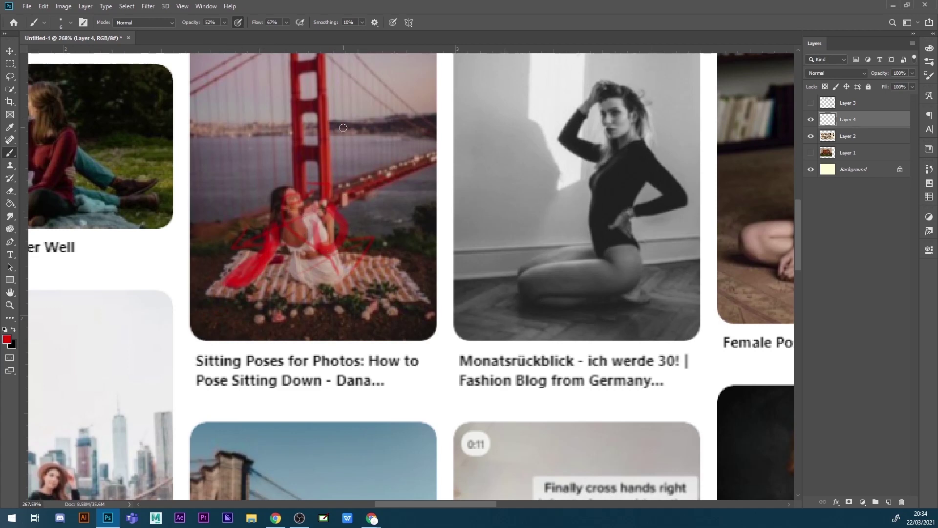
pyautogui.moveTo(343, 127); pyautogui.dragTo(383, 125)
pyautogui.moveTo(293, 137)
pyautogui.mouseDown()
pyautogui.moveTo(281, 172)
pyautogui.moveTo(303, 288)
pyautogui.mouseUp()
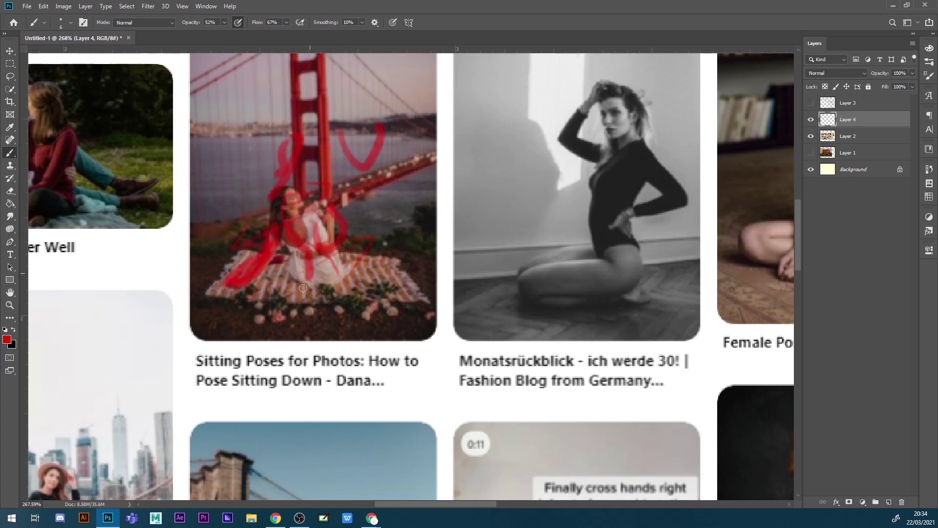
# - Trace the line of action, both arms and the lower leg of the kneeling woman in black in red
pyautogui.moveTo(477, 195); pyautogui.dragTo(274, 251)
pyautogui.moveTo(393, 164)
pyautogui.mouseDown()
pyautogui.moveTo(400, 311)
pyautogui.moveTo(333, 332)
pyautogui.mouseUp()
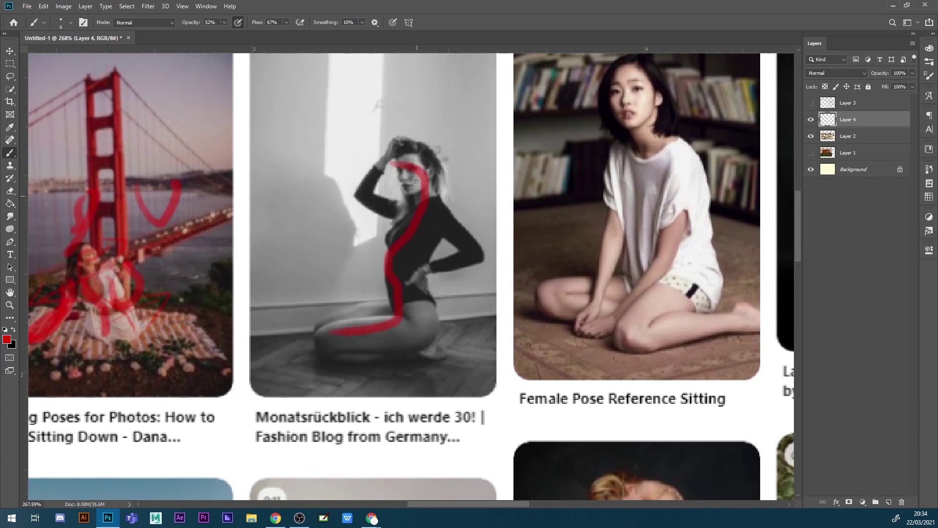
pyautogui.hotkey('ctrl', 'z')
pyautogui.moveTo(397, 161); pyautogui.dragTo(311, 337)
pyautogui.moveTo(445, 226)
pyautogui.mouseDown()
pyautogui.moveTo(464, 252)
pyautogui.moveTo(430, 293)
pyautogui.mouseUp()
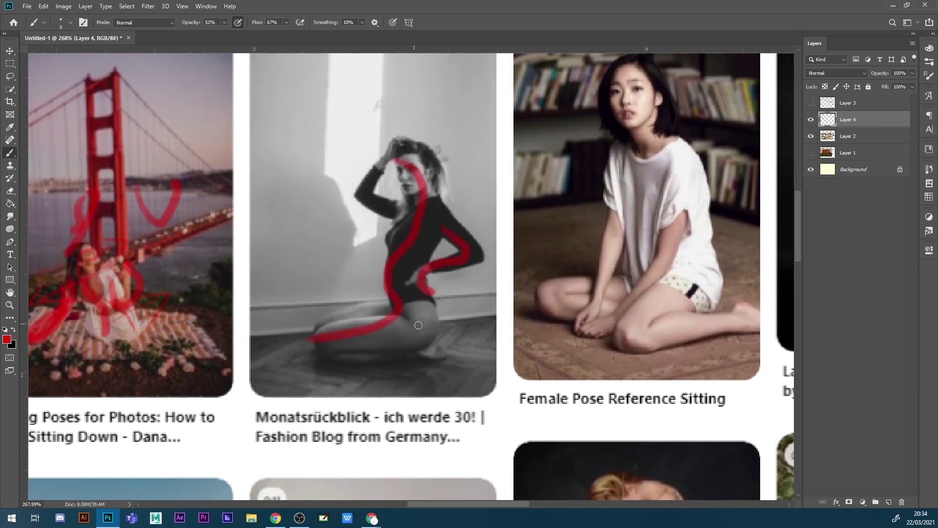
pyautogui.moveTo(405, 154)
pyautogui.mouseDown()
pyautogui.moveTo(408, 138)
pyautogui.moveTo(348, 195)
pyautogui.moveTo(391, 216)
pyautogui.mouseUp()
pyautogui.moveTo(326, 353); pyautogui.dragTo(419, 364)
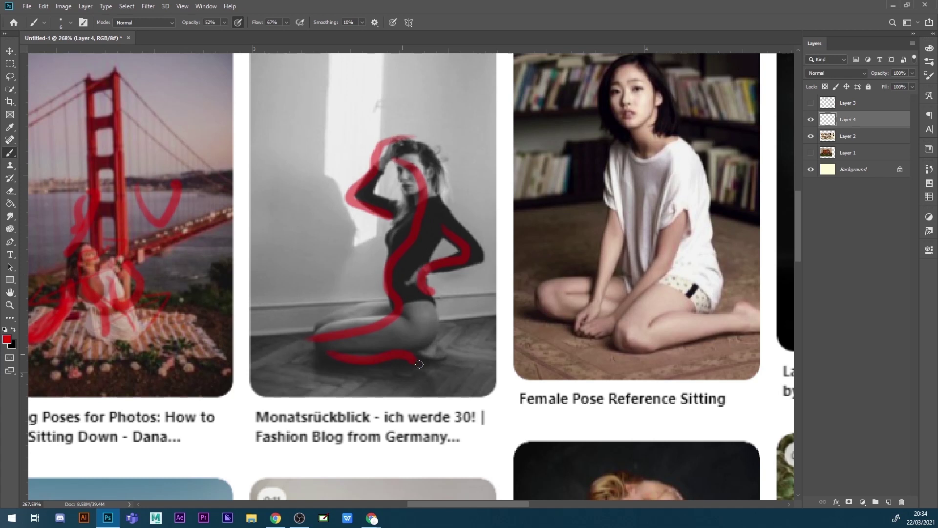
# - Undo the lower leg stroke on the kneeling woman in black and redraw it in red along her shin to the foot
pyautogui.hotkey('ctrl', 'z')
pyautogui.moveTo(344, 353); pyautogui.dragTo(470, 364)
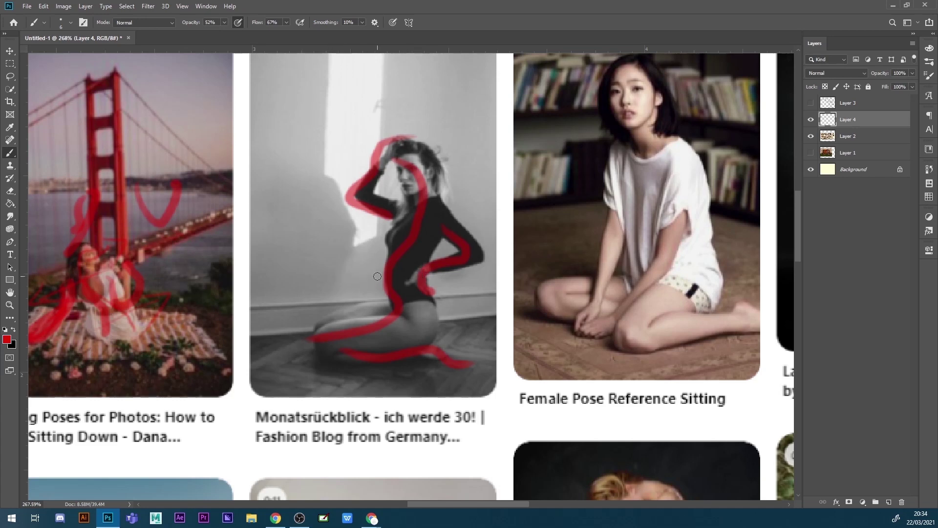
pyautogui.moveTo(456, 273)
pyautogui.mouseDown()
pyautogui.moveTo(271, 295)
pyautogui.moveTo(144, 328)
pyautogui.mouseUp()
pyautogui.moveTo(334, 130)
pyautogui.mouseDown()
pyautogui.moveTo(321, 197)
pyautogui.moveTo(339, 357)
pyautogui.mouseUp()
pyautogui.hotkey('ctrl', 'z')
pyautogui.hotkey('ctrl', 'z')
pyautogui.moveTo(327, 209); pyautogui.dragTo(290, 345)
pyautogui.hotkey('ctrl', 'z')
pyautogui.moveTo(315, 129); pyautogui.dragTo(400, 297)
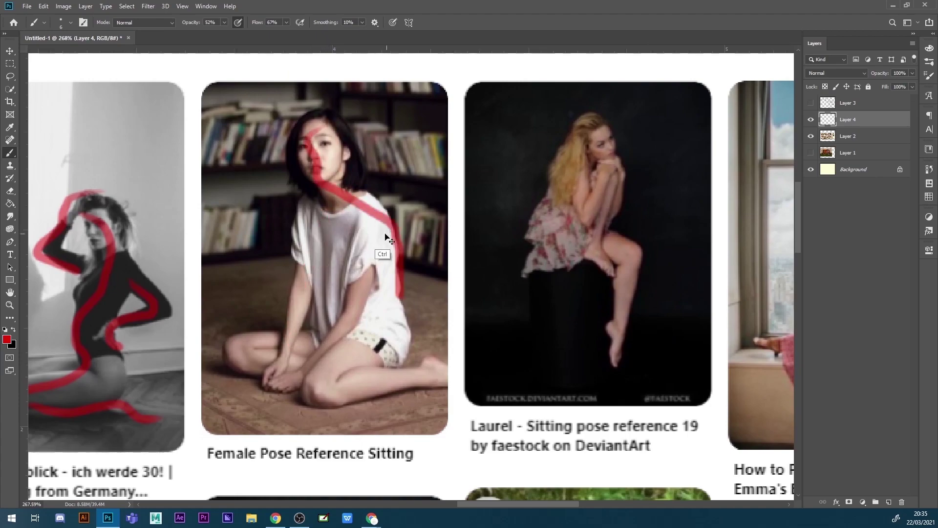
pyautogui.hotkey('ctrl', 'z')
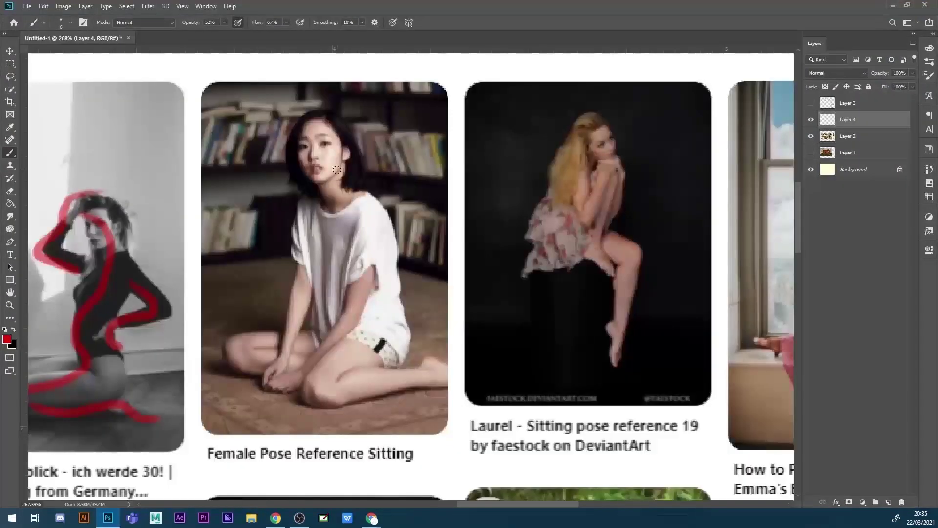
# - Draw a red line of action from the head to the foot of the woman in the white shirt, trace her arm and circle her hands
pyautogui.moveTo(327, 126)
pyautogui.mouseDown()
pyautogui.moveTo(366, 332)
pyautogui.moveTo(313, 378)
pyautogui.moveTo(471, 392)
pyautogui.mouseUp()
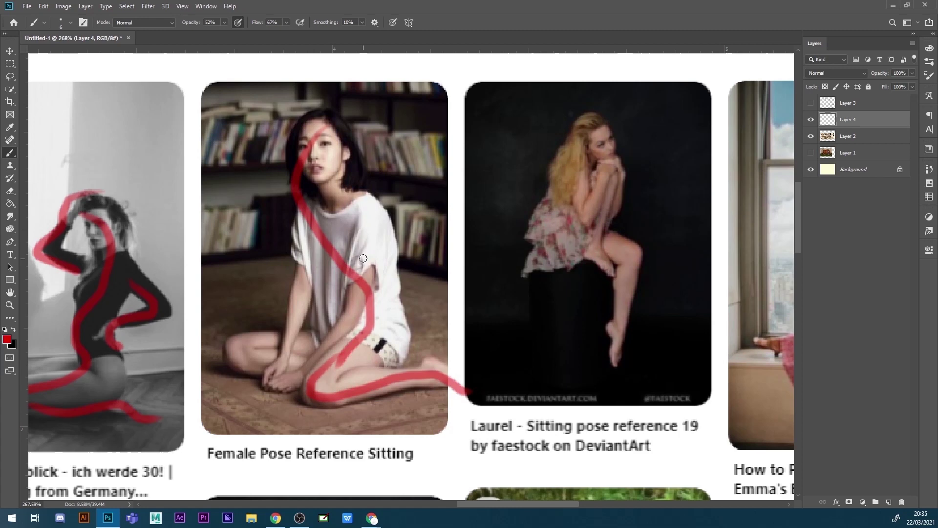
pyautogui.moveTo(365, 202)
pyautogui.mouseDown()
pyautogui.moveTo(362, 282)
pyautogui.moveTo(261, 402)
pyautogui.moveTo(275, 403)
pyautogui.mouseUp()
pyautogui.moveTo(236, 411)
pyautogui.mouseDown()
pyautogui.moveTo(268, 352)
pyautogui.moveTo(239, 356)
pyautogui.mouseUp()
# - Draw a red line of action down through the blonde woman seated on the dark block
pyautogui.moveTo(594, 257); pyautogui.dragTo(358, 281)
pyautogui.moveTo(342, 142)
pyautogui.mouseDown()
pyautogui.moveTo(367, 163)
pyautogui.moveTo(322, 257)
pyautogui.moveTo(375, 210)
pyautogui.moveTo(386, 317)
pyautogui.moveTo(336, 371)
pyautogui.mouseUp()
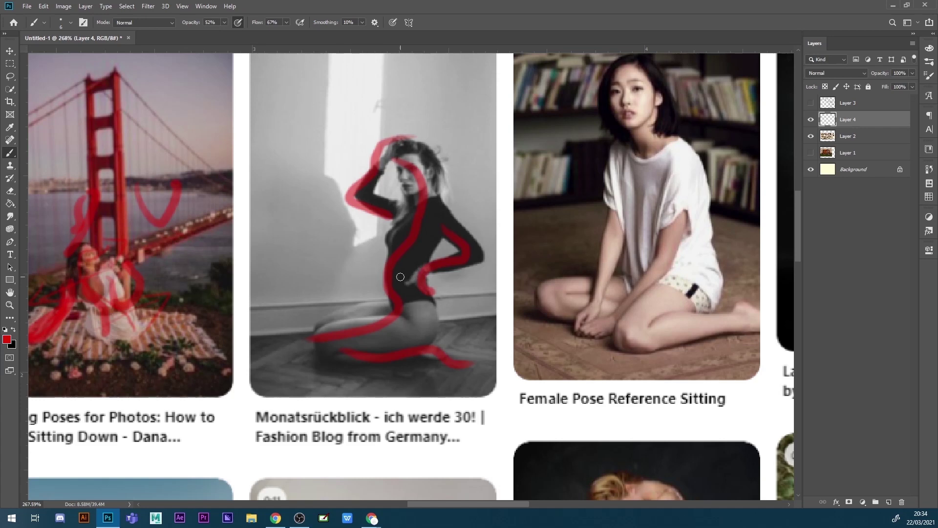
pyautogui.moveTo(459, 270); pyautogui.dragTo(239, 296)
pyautogui.moveTo(380, 279); pyautogui.dragTo(285, 308)
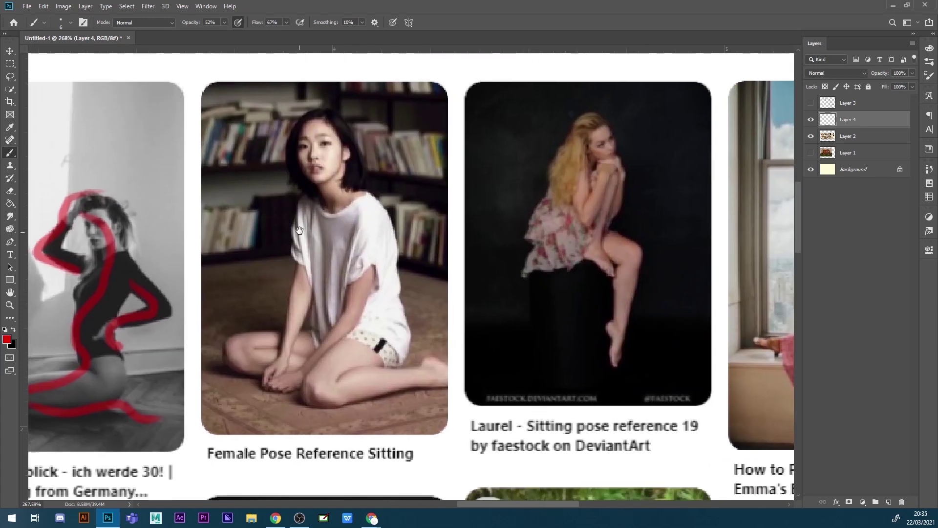
pyautogui.moveTo(336, 120)
pyautogui.mouseDown()
pyautogui.moveTo(390, 269)
pyautogui.moveTo(339, 357)
pyautogui.mouseUp()
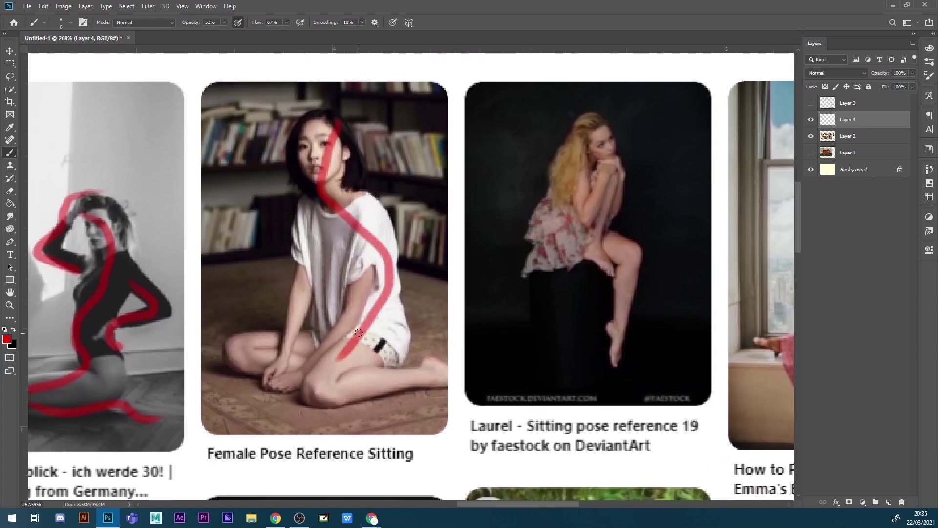
pyautogui.hotkey('ctrl', 'z')
pyautogui.moveTo(328, 212); pyautogui.dragTo(288, 345)
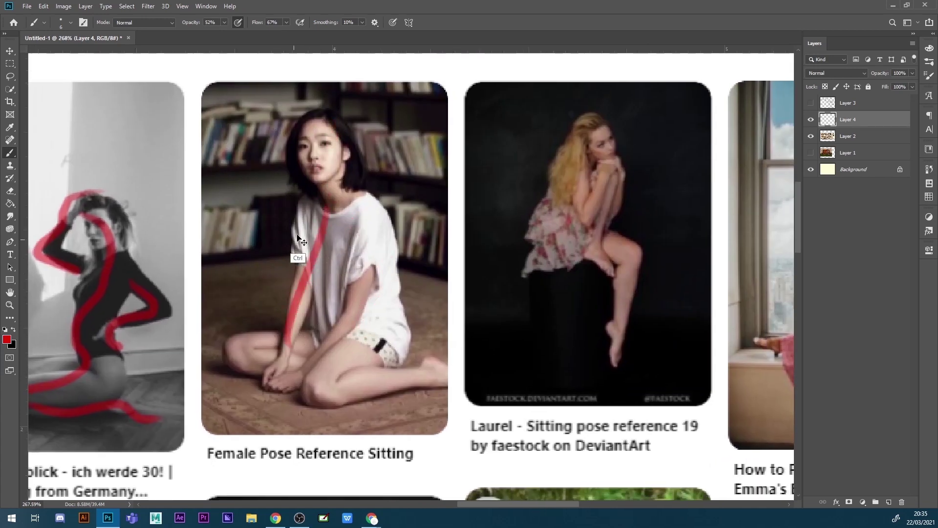
pyautogui.hotkey('ctrl', 'z')
pyautogui.moveTo(324, 125)
pyautogui.mouseDown()
pyautogui.moveTo(313, 153)
pyautogui.moveTo(395, 242)
pyautogui.moveTo(400, 296)
pyautogui.mouseUp()
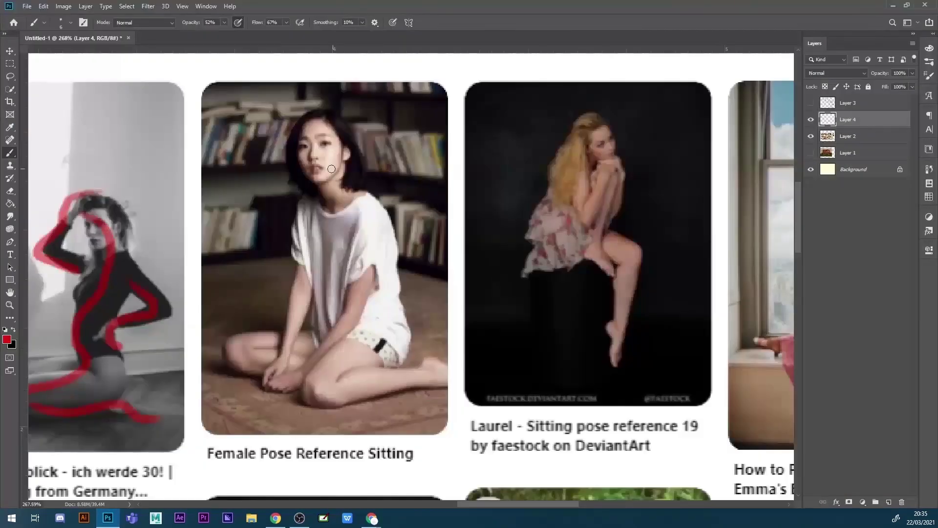
# - Draw the white-shirted woman's line of action in red through head, torso and leg, trace one arm, and circle her hands
pyautogui.moveTo(330, 124)
pyautogui.mouseDown()
pyautogui.moveTo(371, 304)
pyautogui.moveTo(311, 396)
pyautogui.moveTo(410, 376)
pyautogui.moveTo(487, 395)
pyautogui.mouseUp()
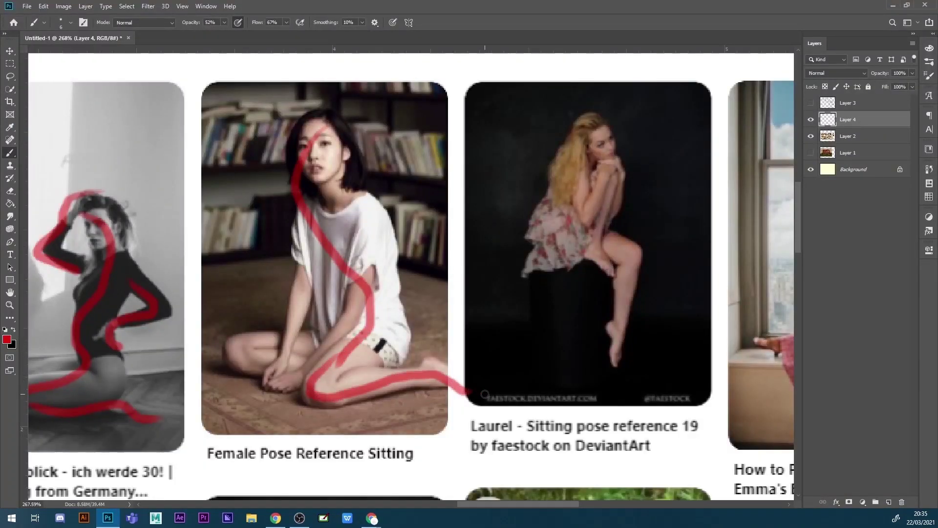
pyautogui.moveTo(364, 204)
pyautogui.mouseDown()
pyautogui.moveTo(369, 237)
pyautogui.moveTo(336, 344)
pyautogui.moveTo(278, 381)
pyautogui.mouseUp()
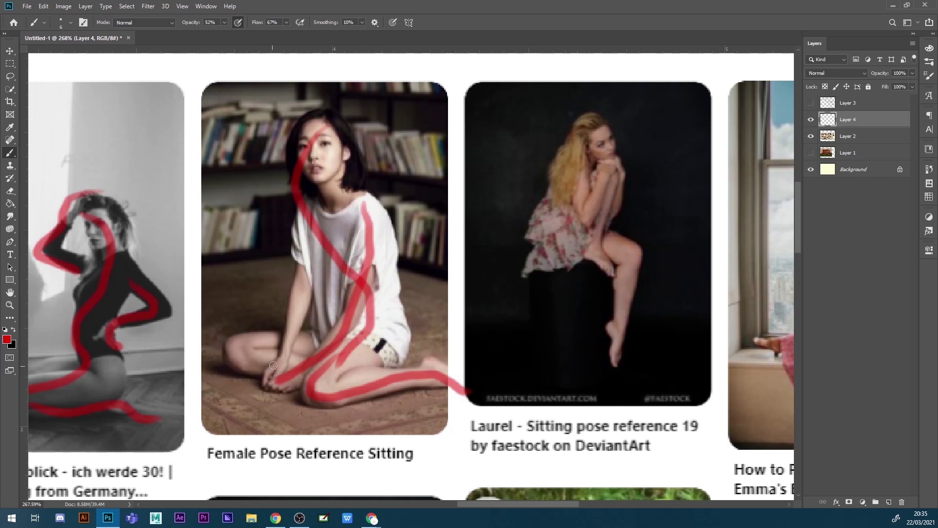
pyautogui.moveTo(272, 358)
pyautogui.mouseDown()
pyautogui.moveTo(240, 389)
pyautogui.moveTo(275, 405)
pyautogui.moveTo(244, 420)
pyautogui.moveTo(246, 406)
pyautogui.mouseUp()
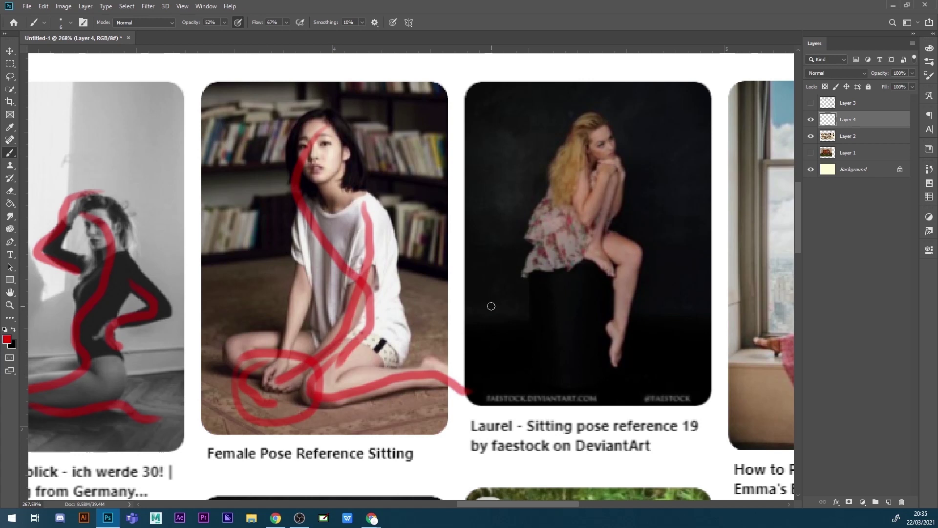
# - Sketch the blonde seated woman's line of action in red from her head, adding a second stroke over the lower part of her pose
pyautogui.moveTo(599, 255); pyautogui.dragTo(364, 278)
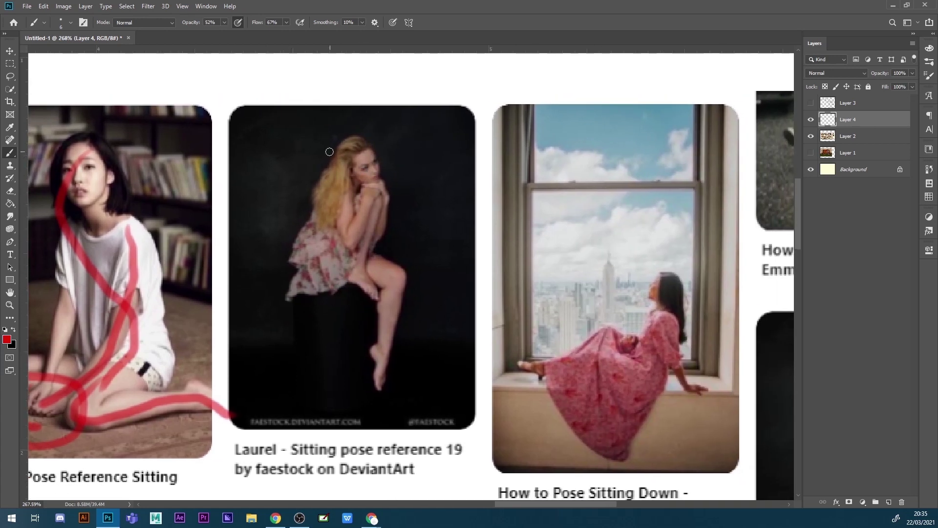
pyautogui.moveTo(334, 143)
pyautogui.mouseDown()
pyautogui.moveTo(374, 168)
pyautogui.moveTo(325, 230)
pyautogui.moveTo(349, 264)
pyautogui.moveTo(376, 205)
pyautogui.moveTo(362, 279)
pyautogui.moveTo(380, 308)
pyautogui.mouseUp()
pyautogui.moveTo(371, 266)
pyautogui.mouseDown()
pyautogui.moveTo(393, 325)
pyautogui.moveTo(388, 371)
pyautogui.moveTo(340, 410)
pyautogui.mouseUp()
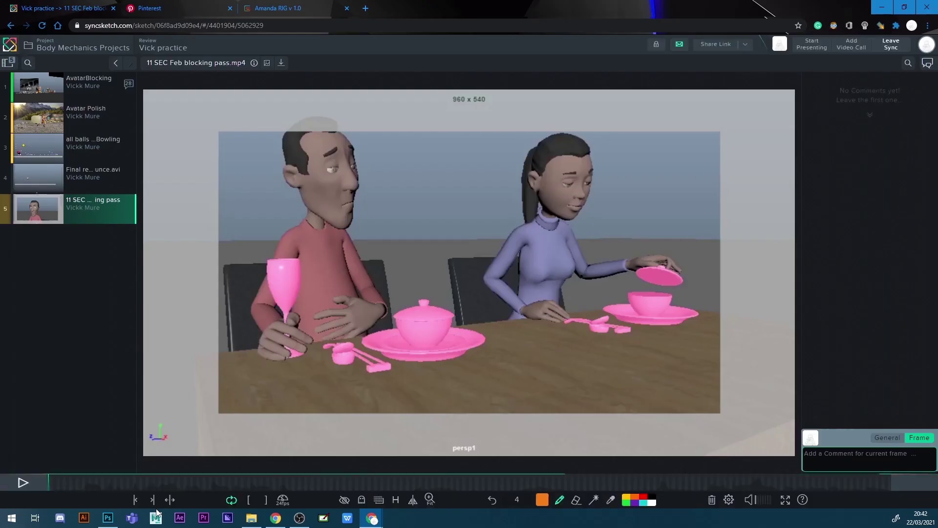
# - Play the 11 SEC Feb blocking pass video, pause it and return to frame 1
pyautogui.press('space')
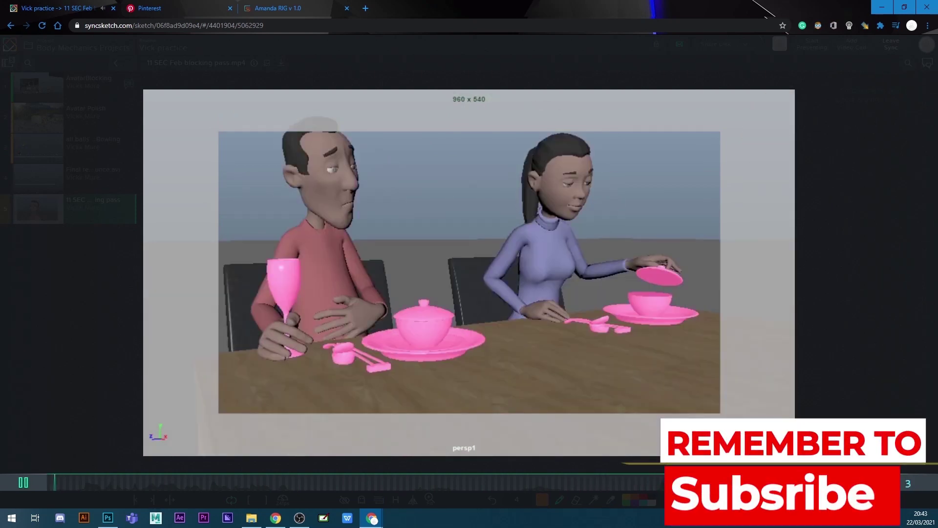
pyautogui.click(24, 482)
pyautogui.click(48, 482)
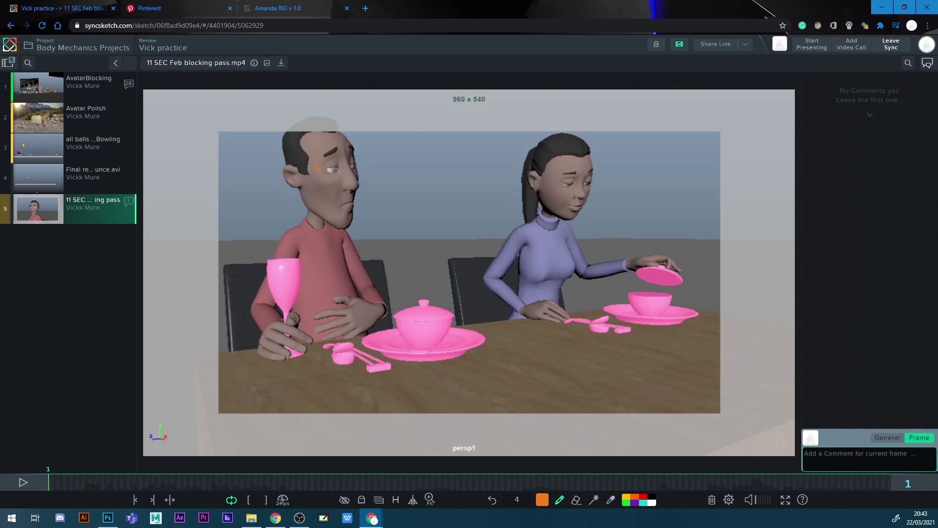
# - Try an orange annotation stroke down the man's face on frame 1
pyautogui.moveTo(306, 156); pyautogui.dragTo(335, 211)
pyautogui.hotkey('ctrl', 'z')
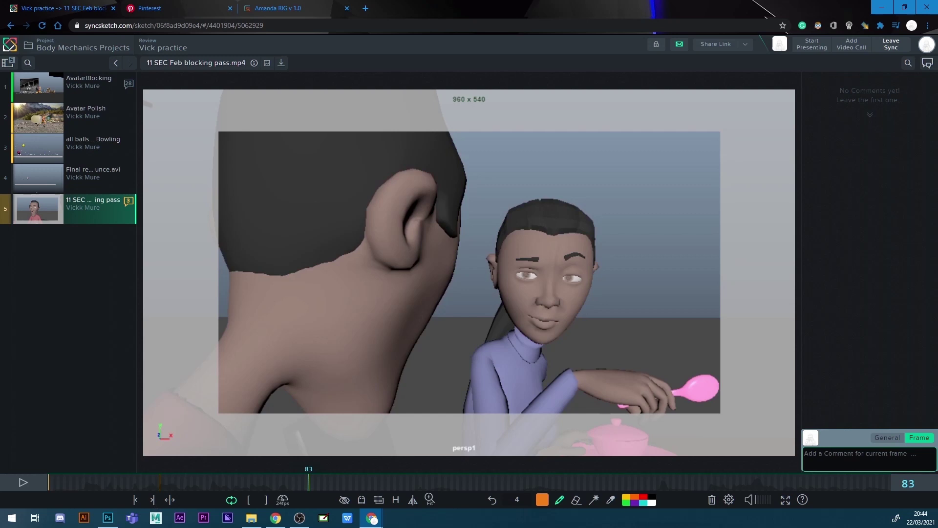
pyautogui.moveTo(503, 278); pyautogui.dragTo(632, 254)
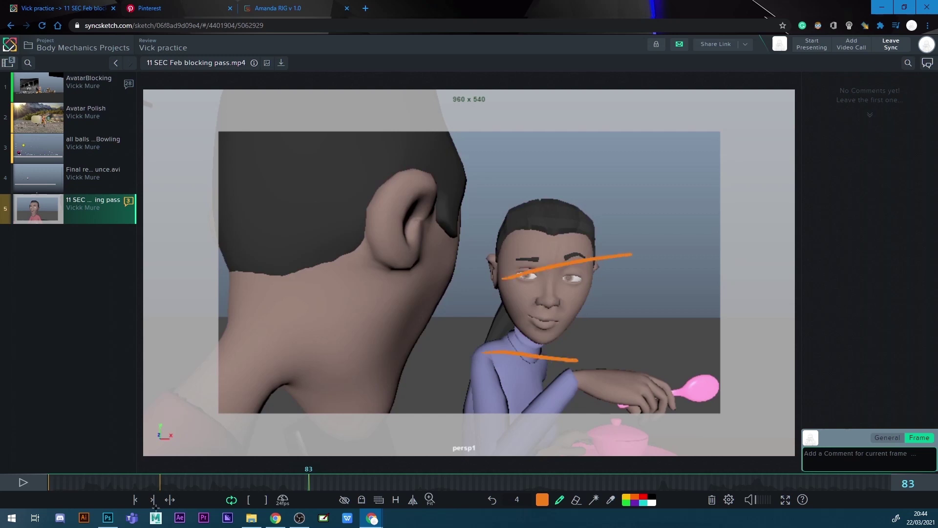
pyautogui.hotkey('ctrl', 'z')
pyautogui.hotkey('ctrl', 'z')
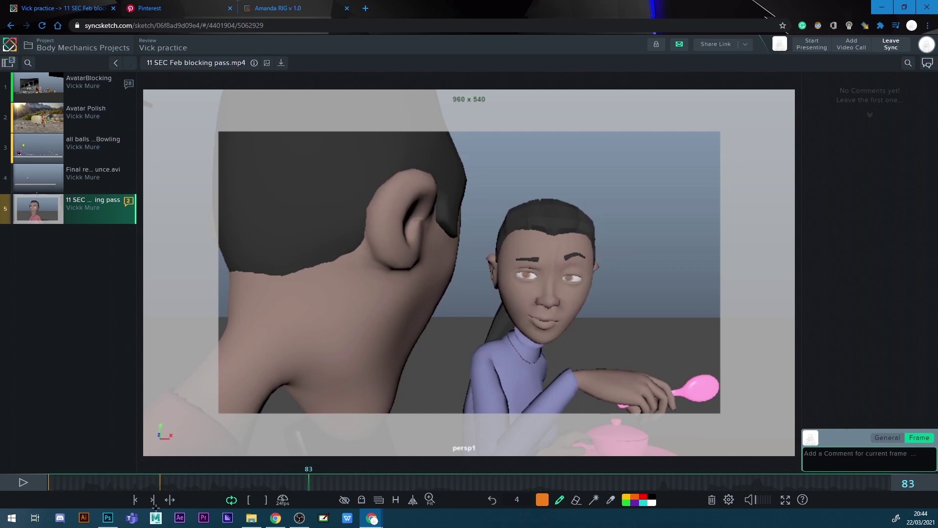
# - Draw a steep orange line across the woman's eyes and another sloping across her shoulders on frame 83
pyautogui.hotkey('ctrl', 'shift', 'z')
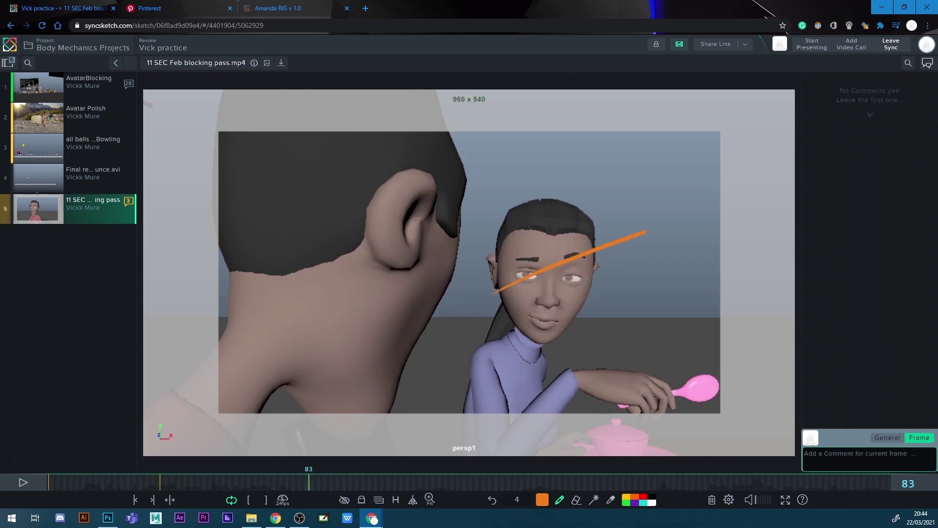
pyautogui.hotkey('ctrl', 'shift', 'z')
pyautogui.hotkey('ctrl', 'z')
pyautogui.moveTo(467, 339); pyautogui.dragTo(580, 358)
# - Set the drawing color to red and trace the woman's eyebrows, mouth and raised arm on frame 83
pyautogui.click(542, 499)
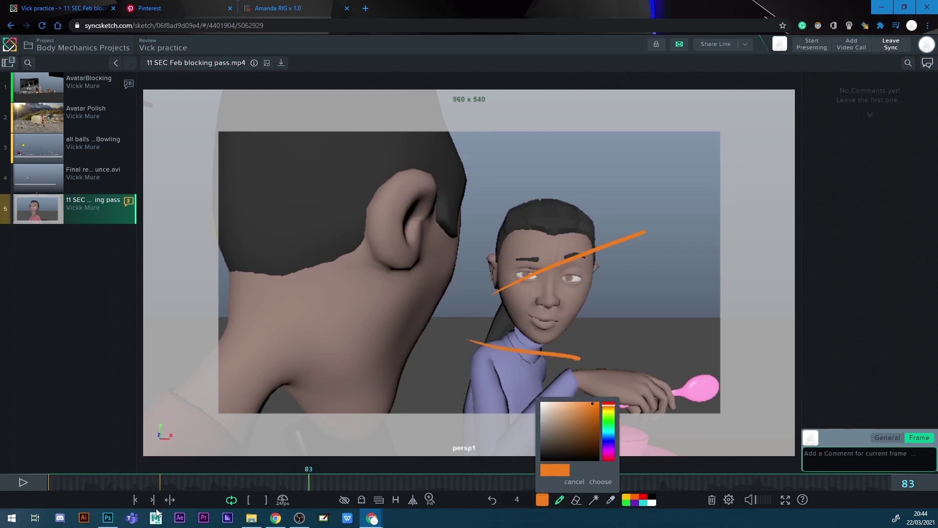
pyautogui.click(608, 409)
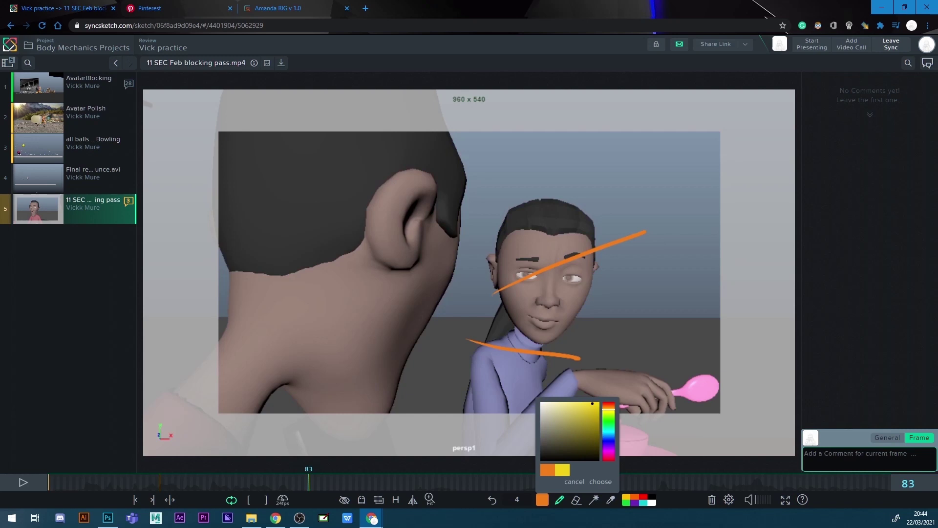
pyautogui.click(643, 496)
pyautogui.click(644, 497)
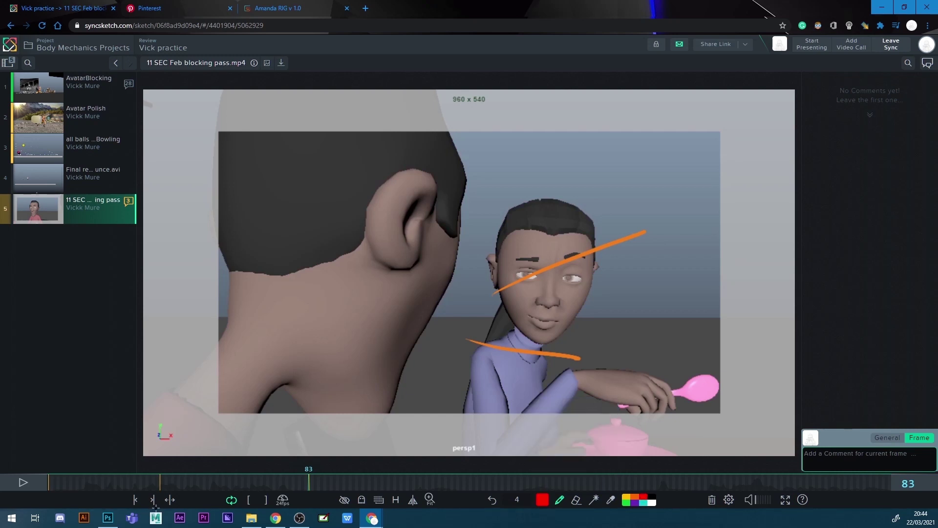
pyautogui.moveTo(512, 257)
pyautogui.mouseDown()
pyautogui.moveTo(541, 263)
pyautogui.moveTo(584, 246)
pyautogui.mouseUp()
pyautogui.moveTo(516, 313); pyautogui.dragTo(549, 324)
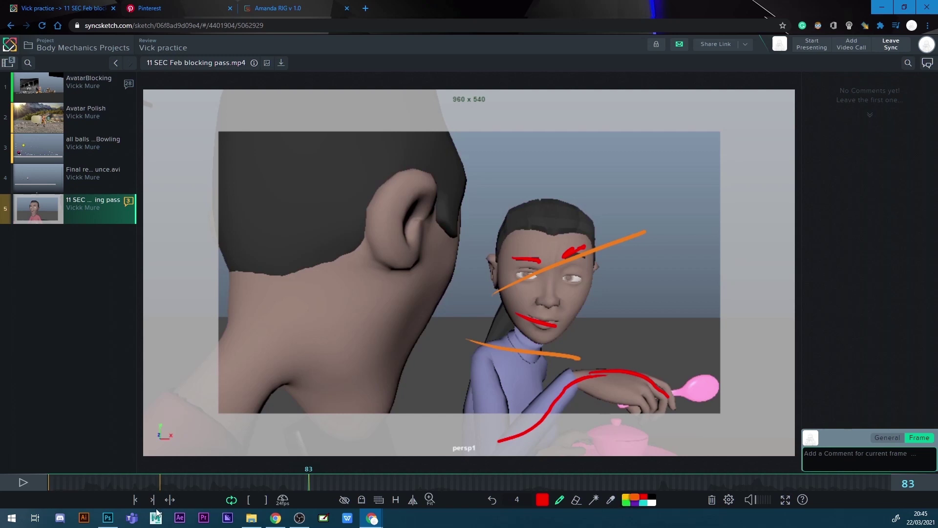
# - Set the drawing color to green and sketch the woman's line of action starting from her head on frame 83
pyautogui.click(626, 502)
pyautogui.moveTo(541, 218)
pyautogui.mouseDown()
pyautogui.moveTo(576, 313)
pyautogui.moveTo(489, 415)
pyautogui.mouseUp()
pyautogui.hotkey('ctrl', 'z')
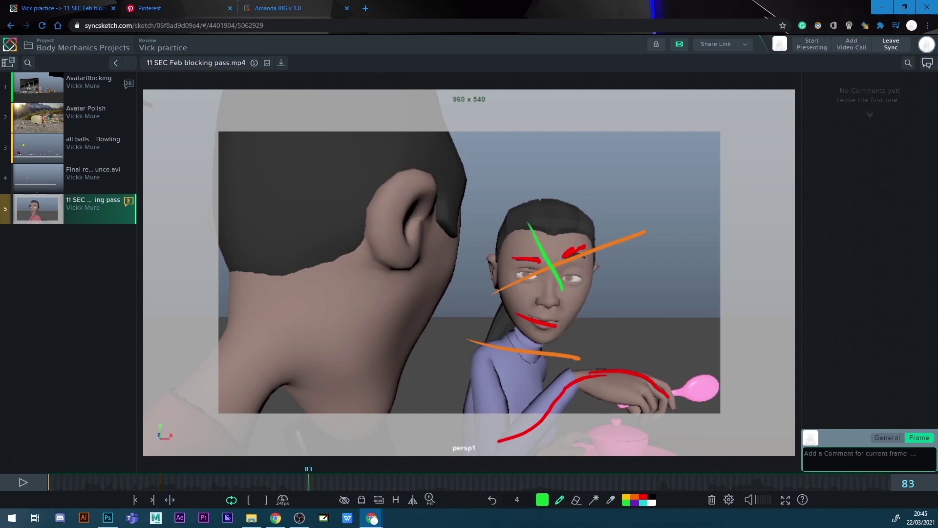